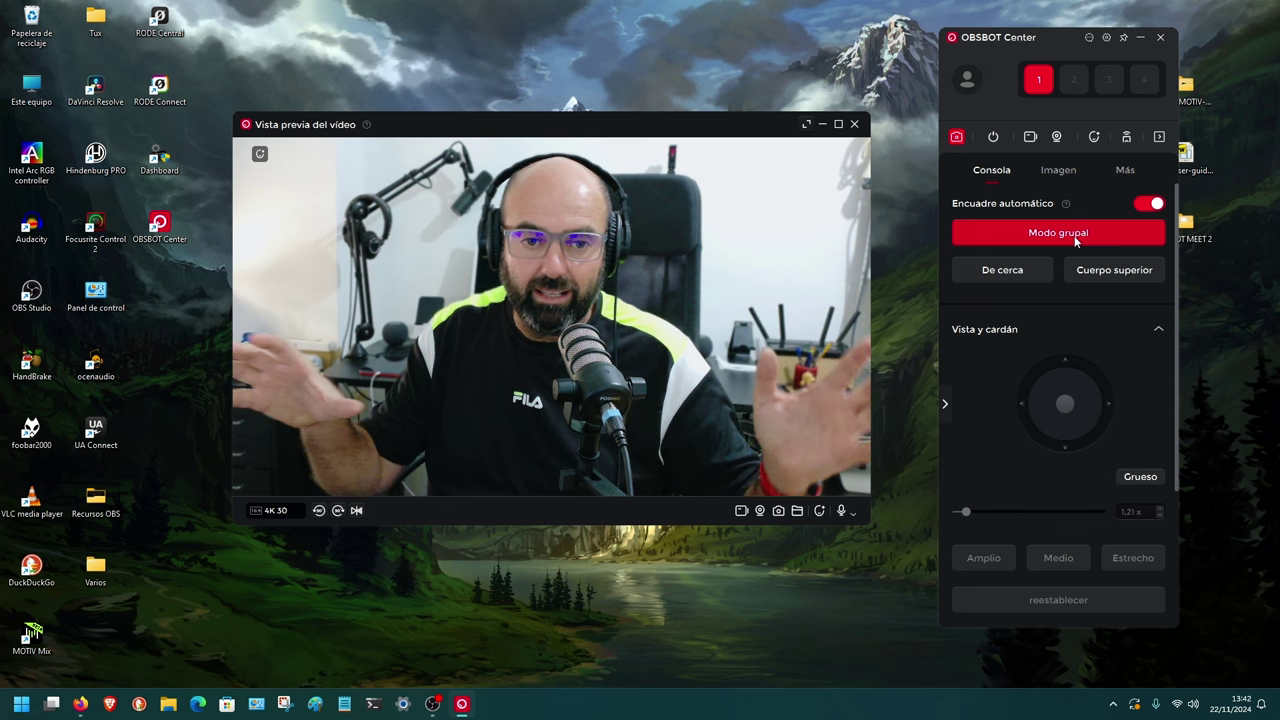
Try automatic framing in Modo grupal, De cerca and Cuerpo superior, and switch automatic framing off.
left_click(1075, 235)
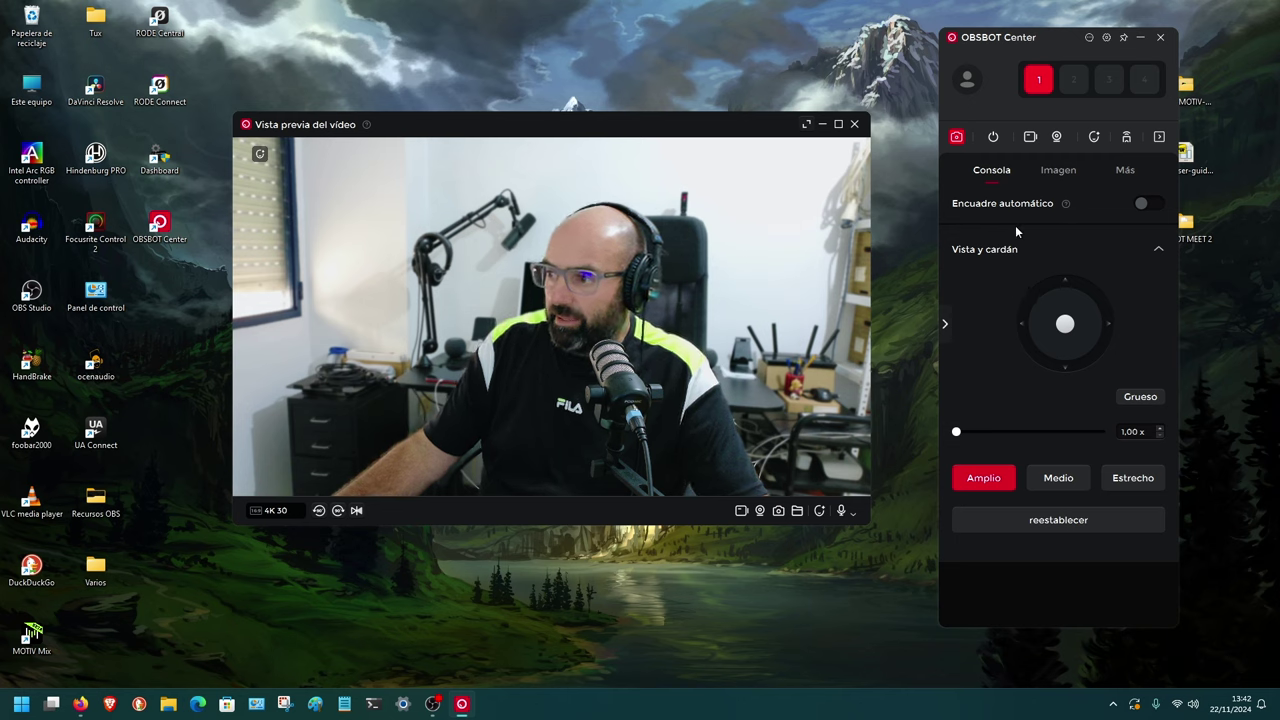
left_click(1144, 204)
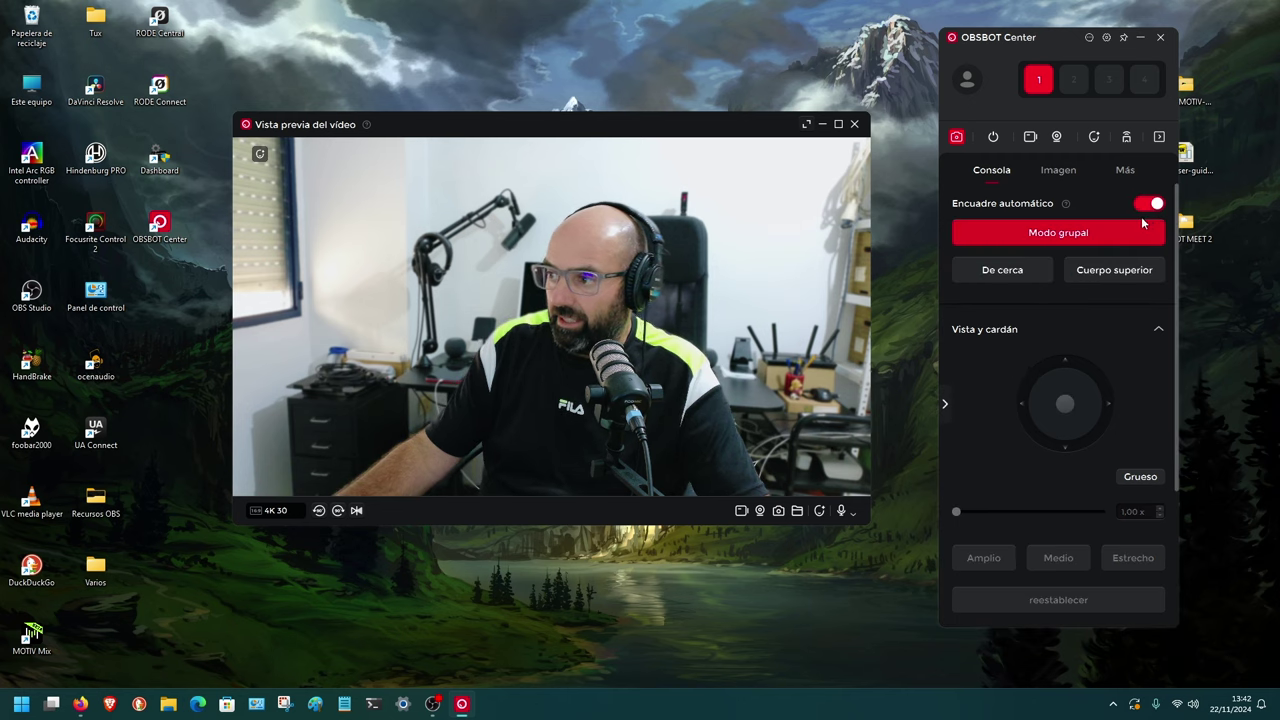
left_click(1016, 274)
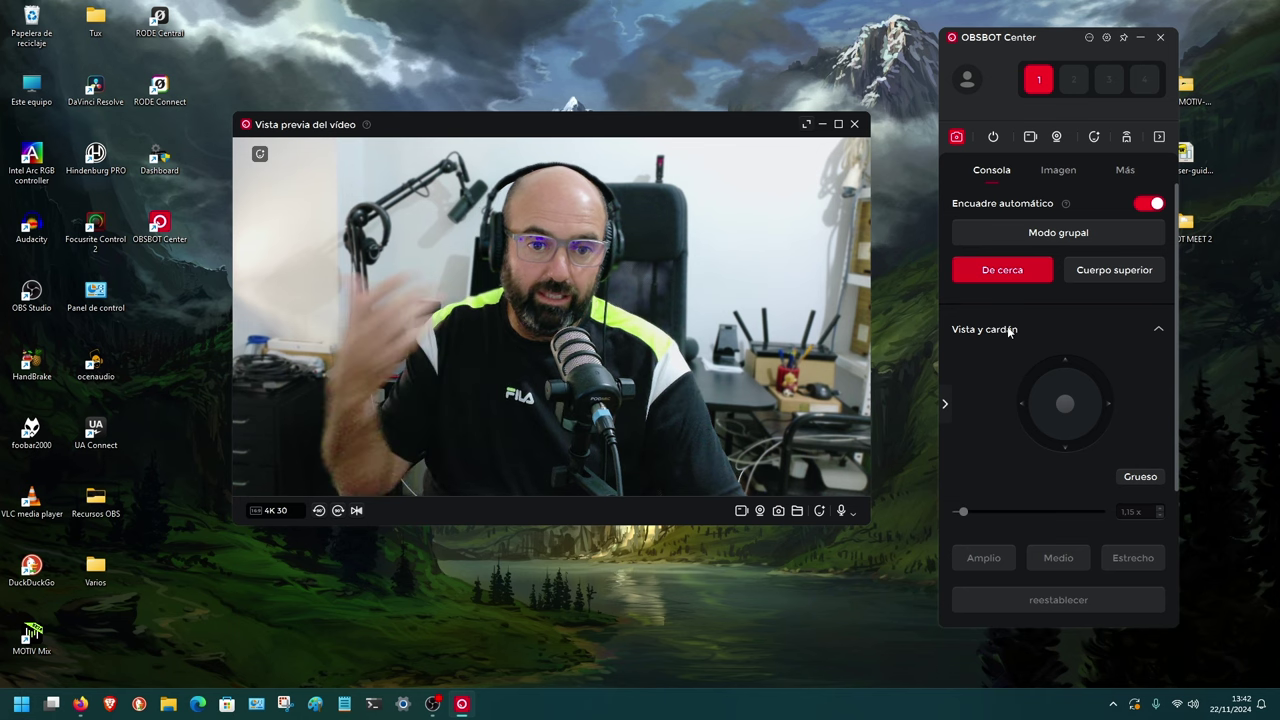
left_click(1096, 272)
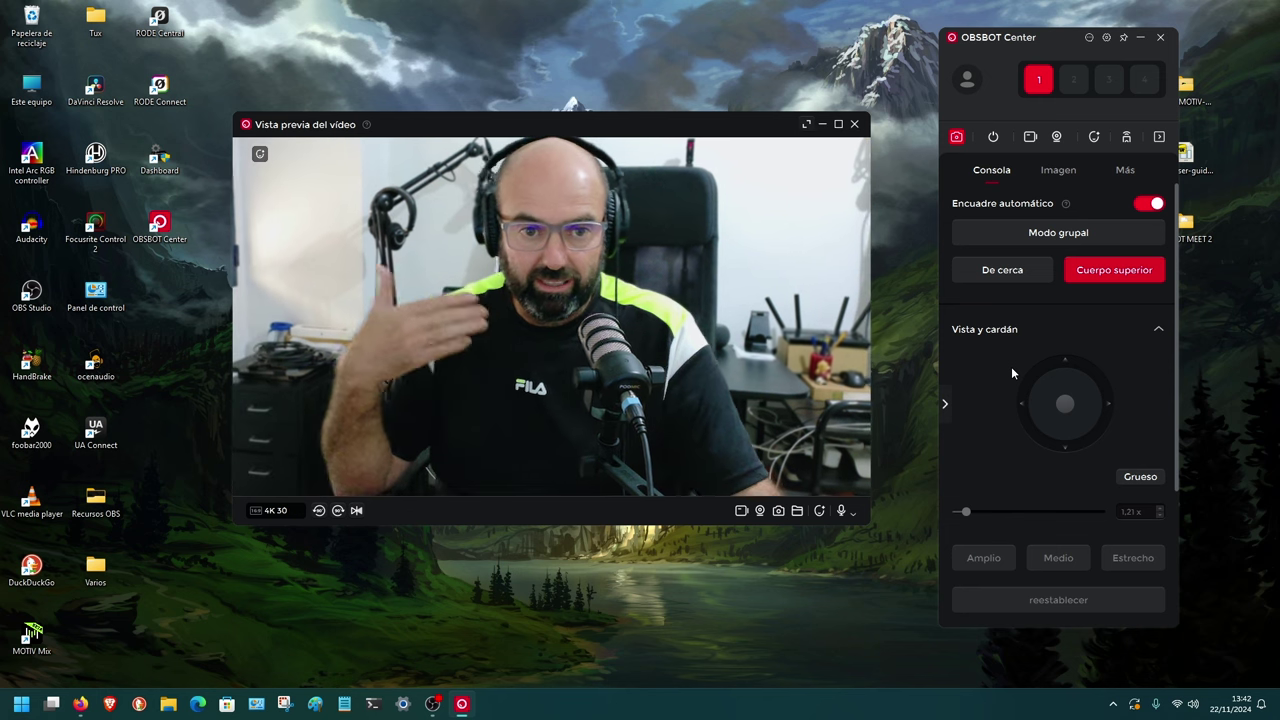
left_click(1023, 271)
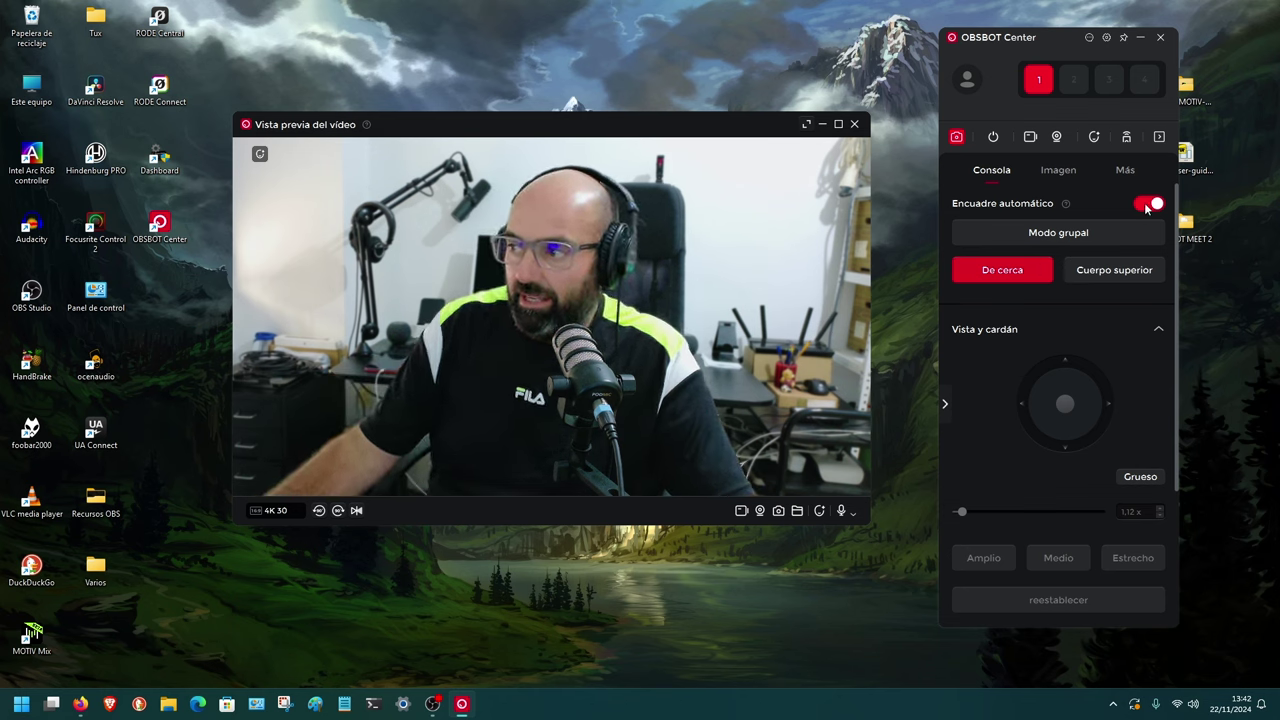
left_click(1149, 204)
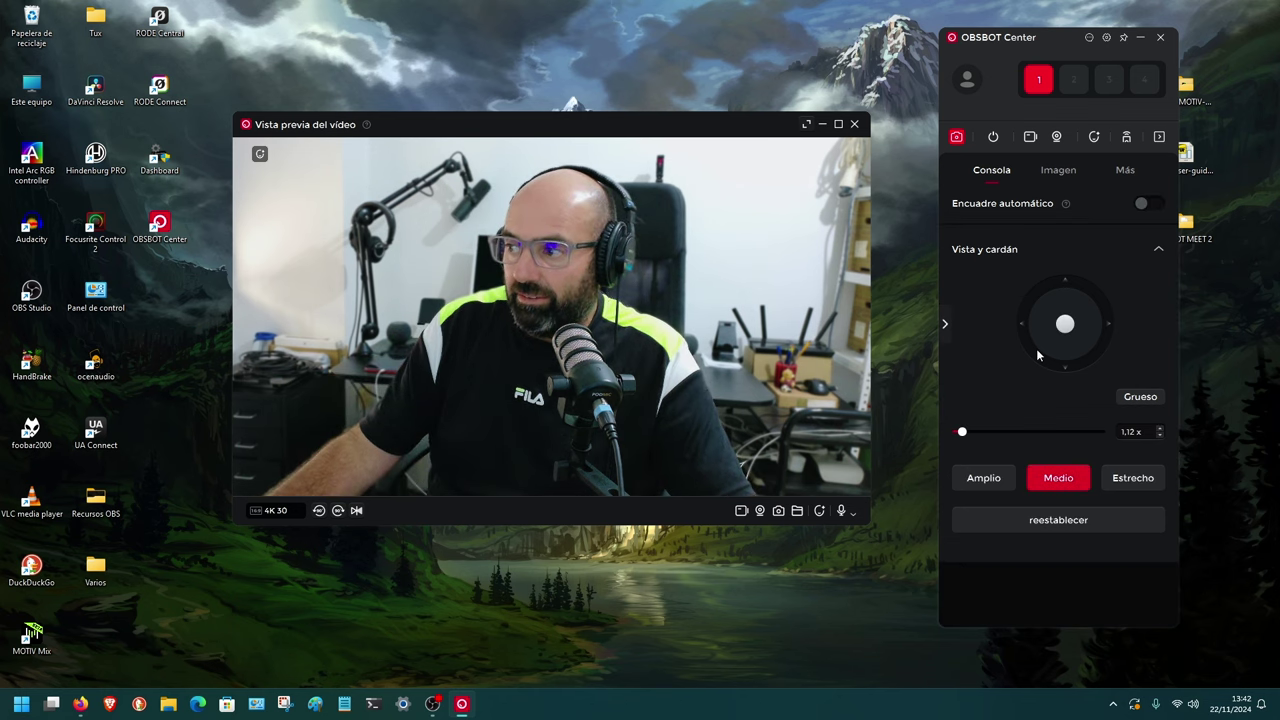
Try the Amplio and Medio view presets and leave the camera view on Estrecho.
left_click(990, 479)
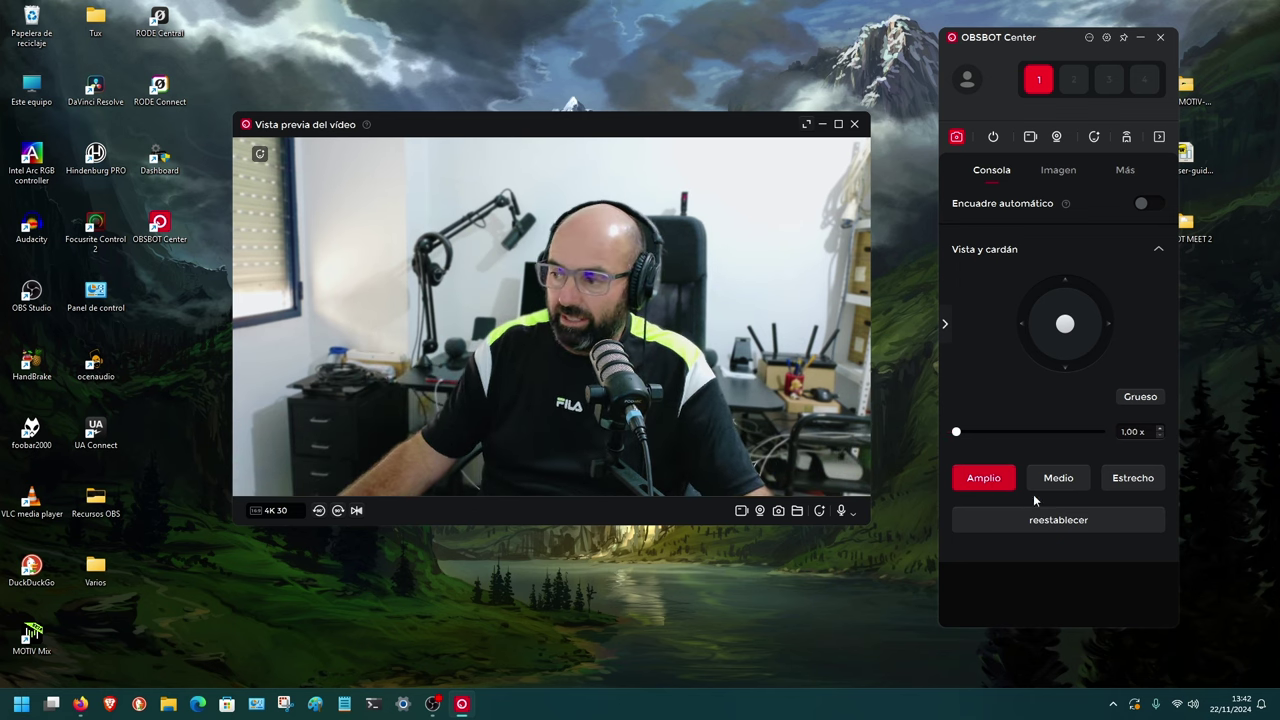
left_click(1066, 473)
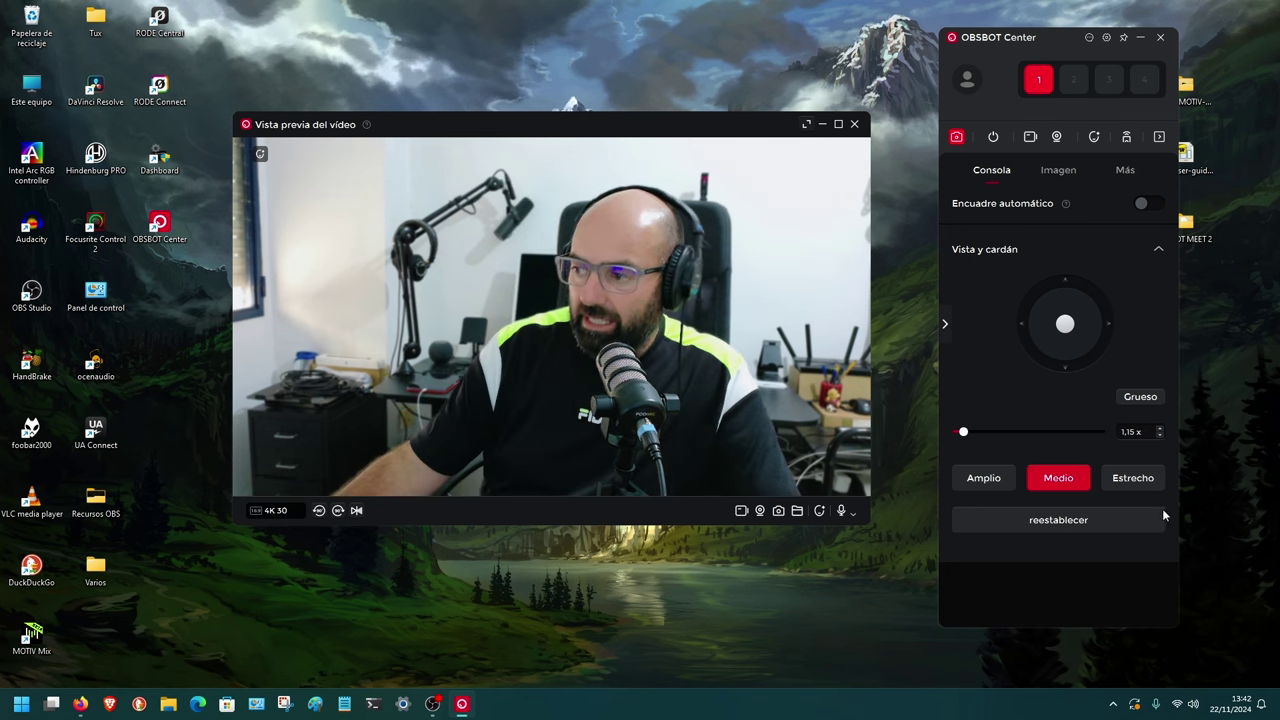
left_click(1136, 484)
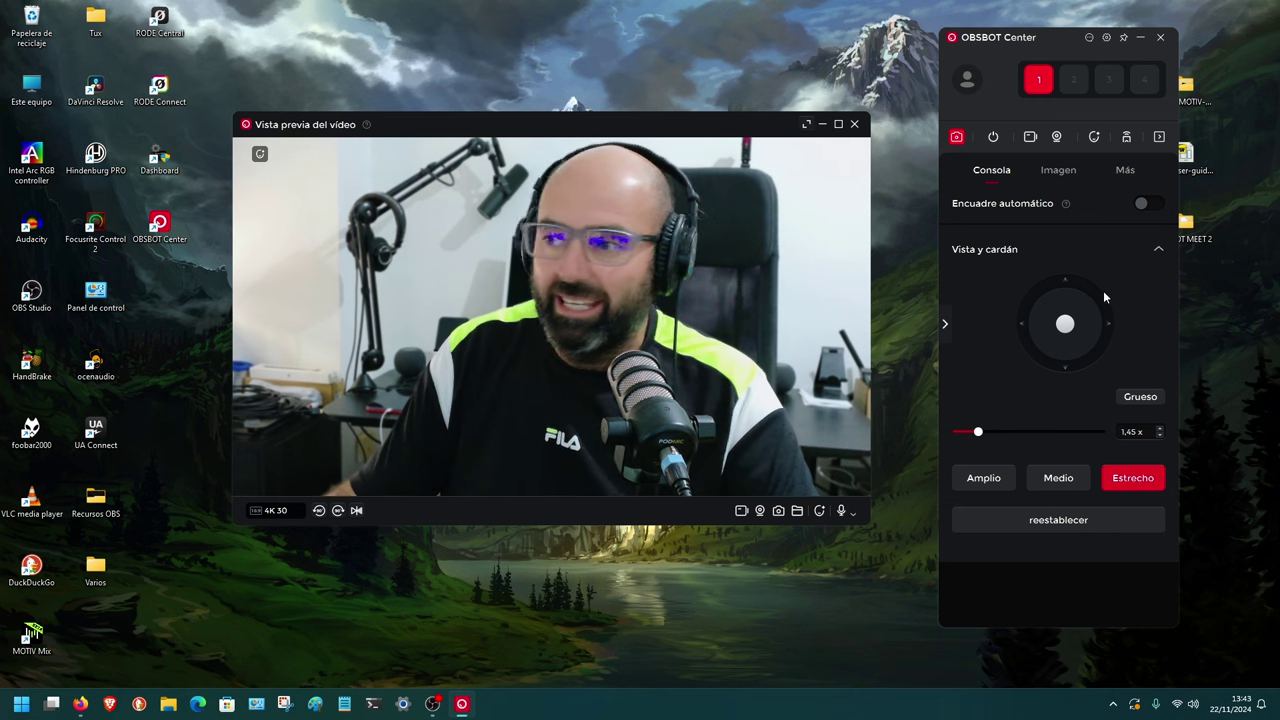
Switch automatic exposure off in the image settings to inspect the manual shutter speed and ISO controls, and switch it back on.
left_click(1057, 170)
scroll(1061, 209, "down", 1)
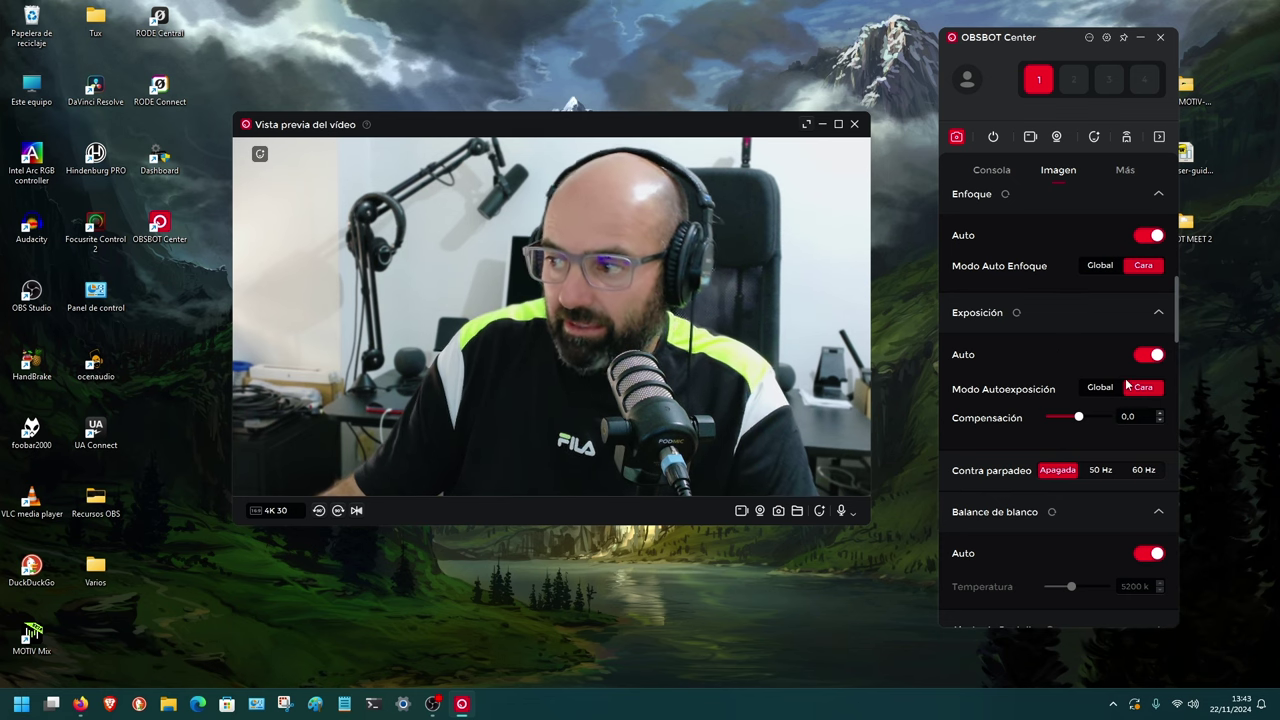
left_click(1147, 356)
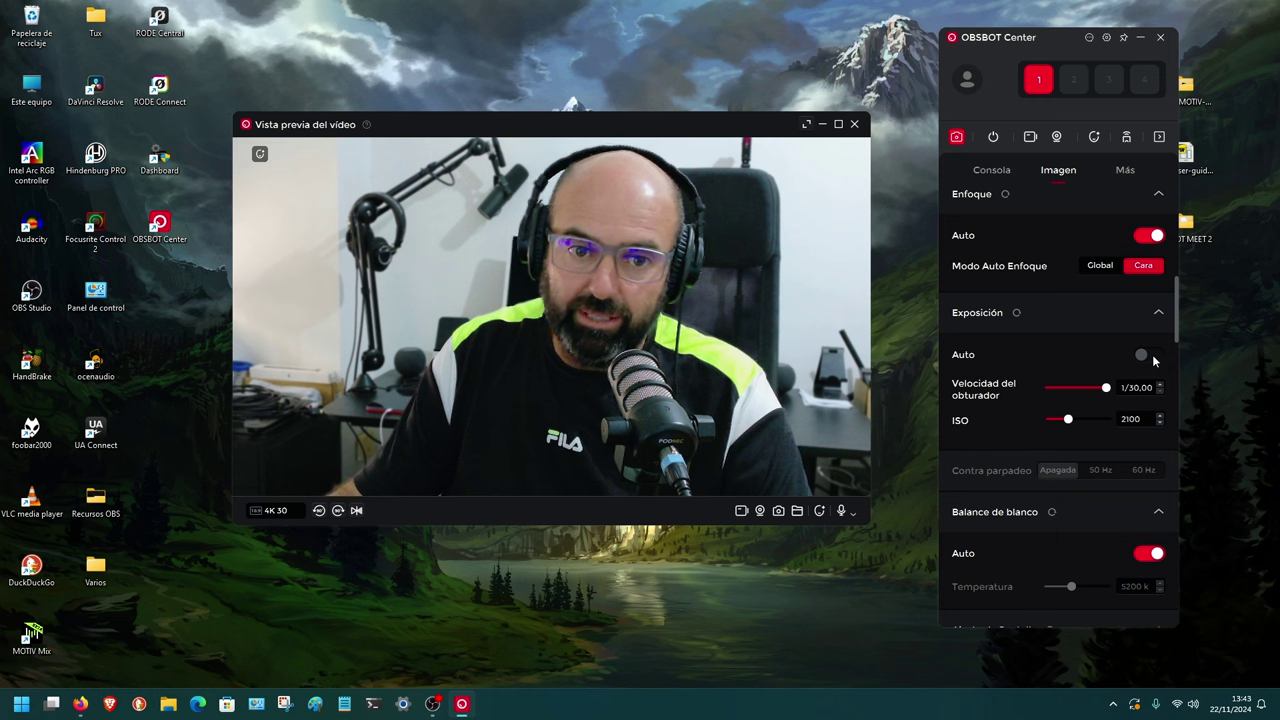
left_click(1150, 356)
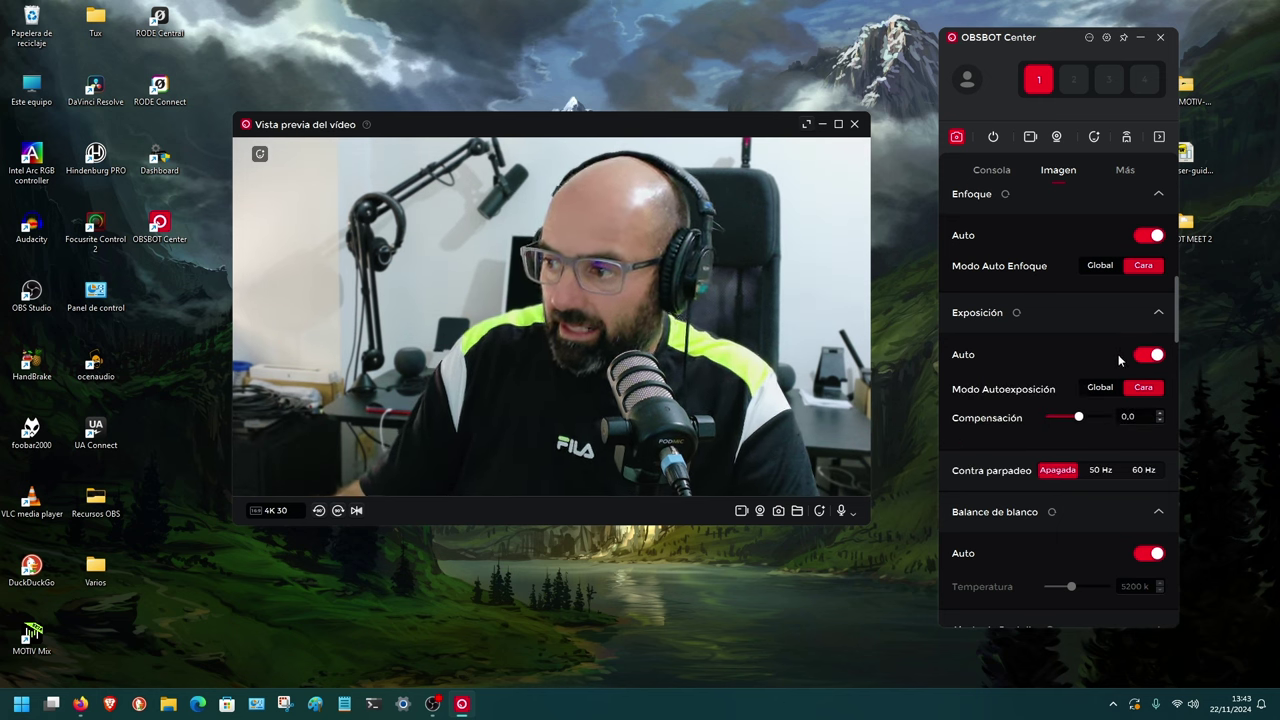
left_click(1147, 356)
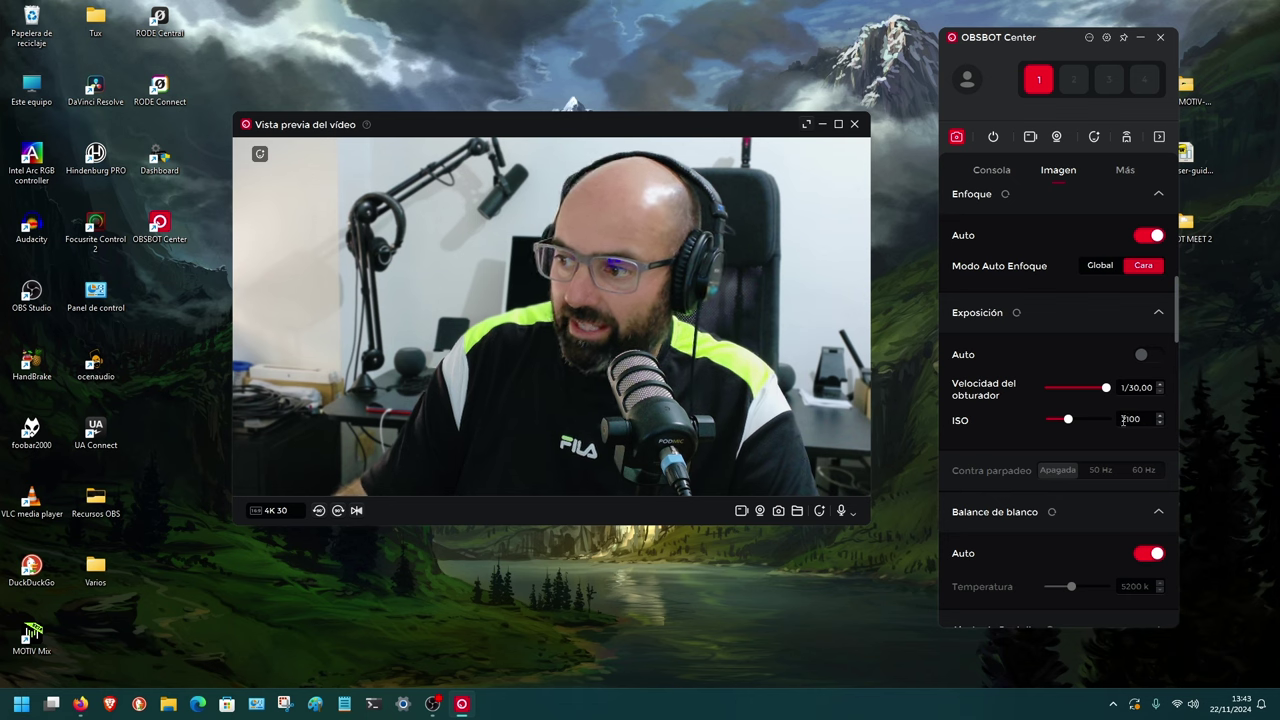
left_click(1150, 358)
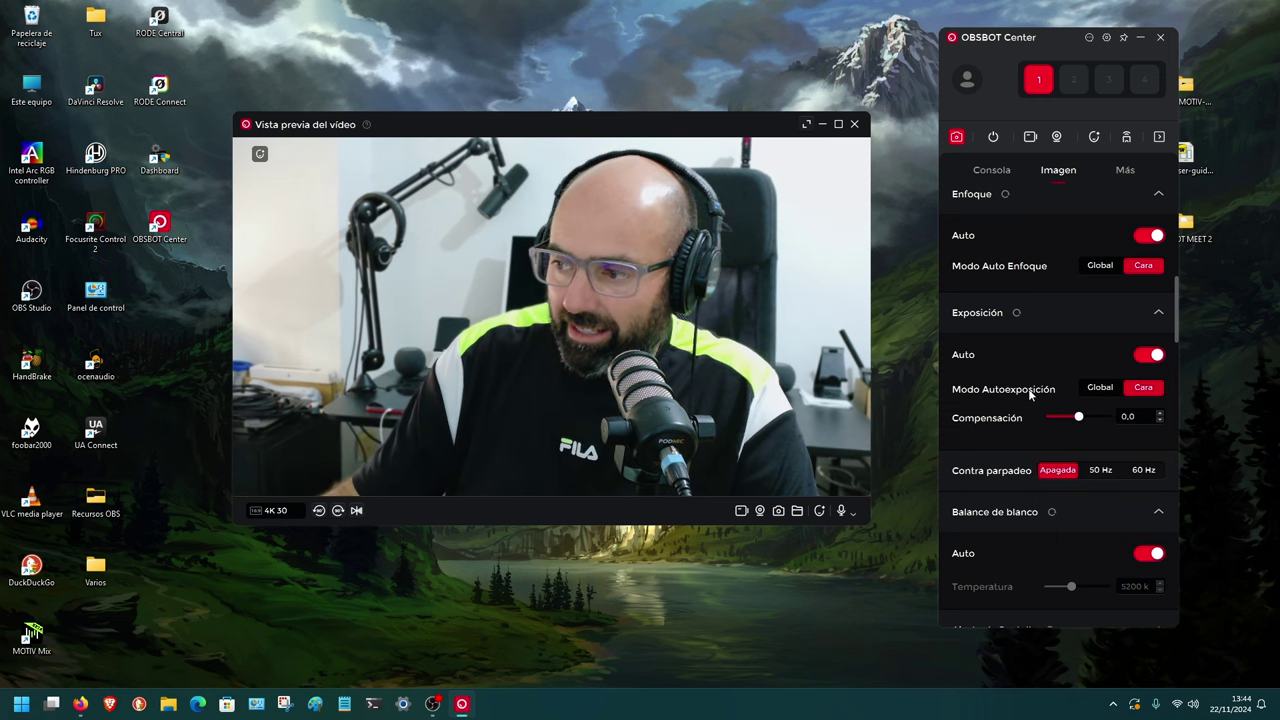
Switch automatic white balance off to inspect the manual temperature control, and switch it back on.
left_click_drag(1176, 330, 1220, 612)
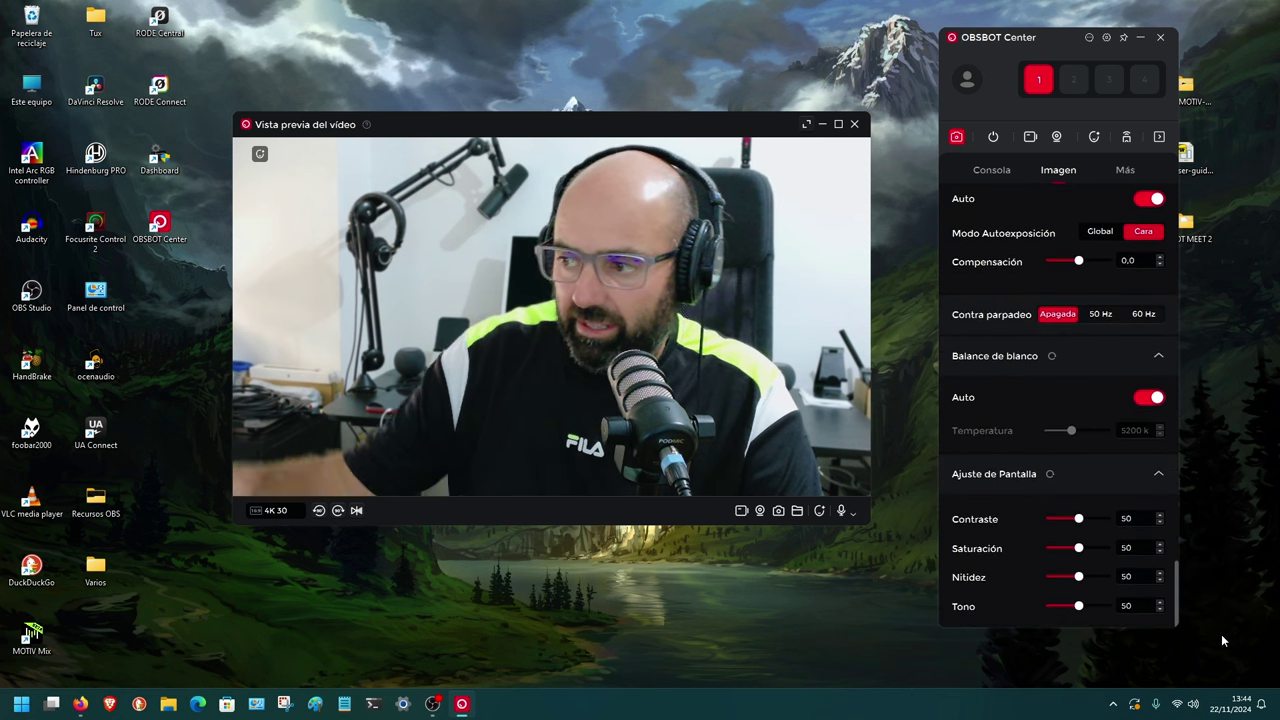
left_click(1139, 400)
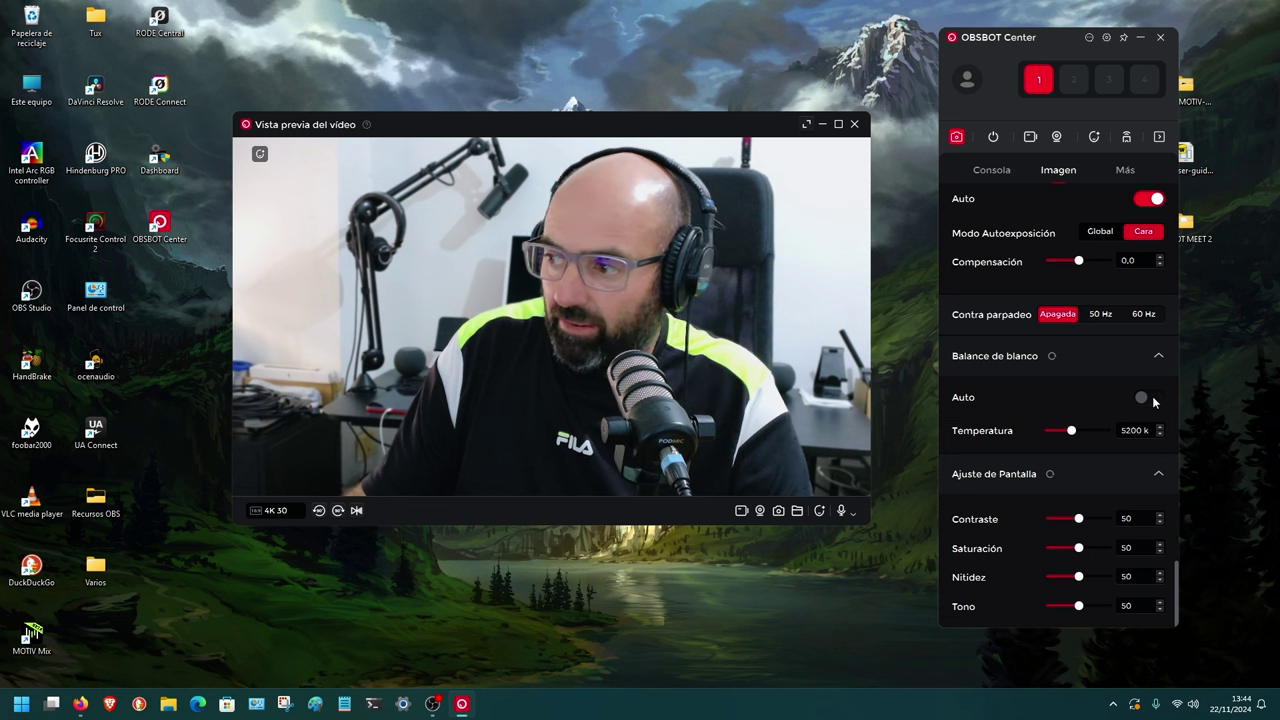
left_click(1151, 398)
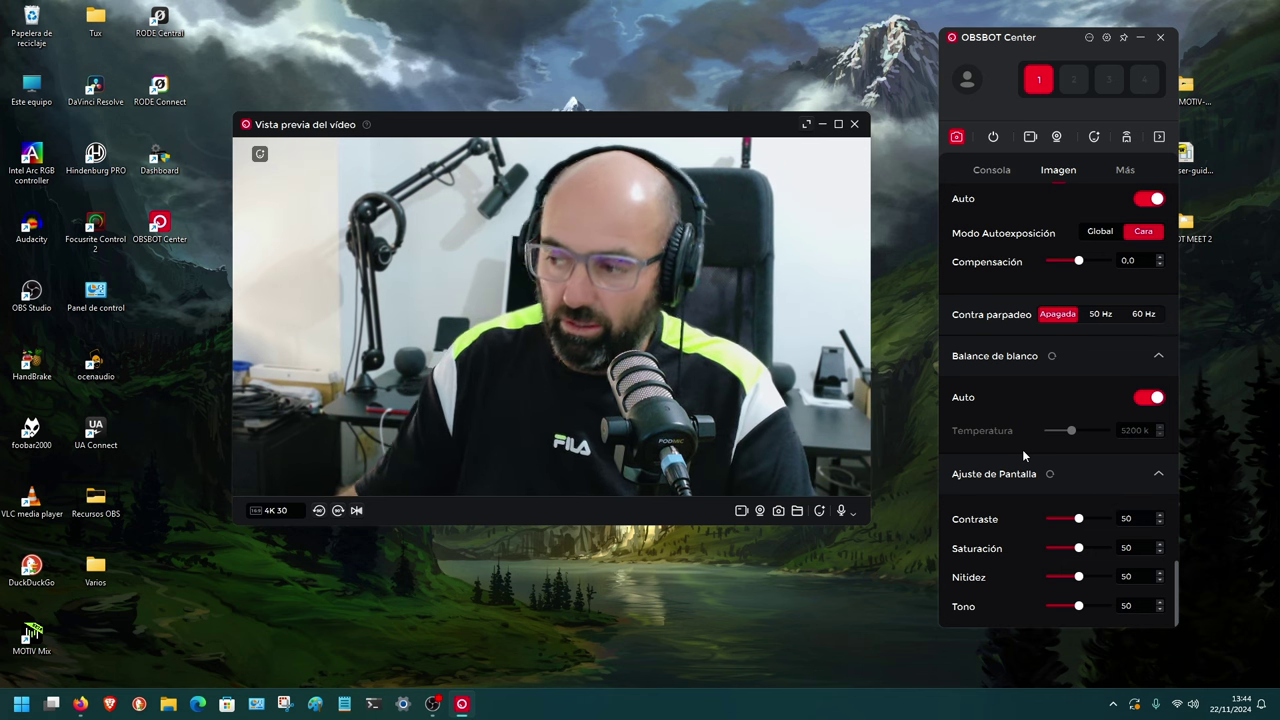
Show the additional camera settings and check the available Modo inactivo times for automatic suspension.
left_click(1130, 173)
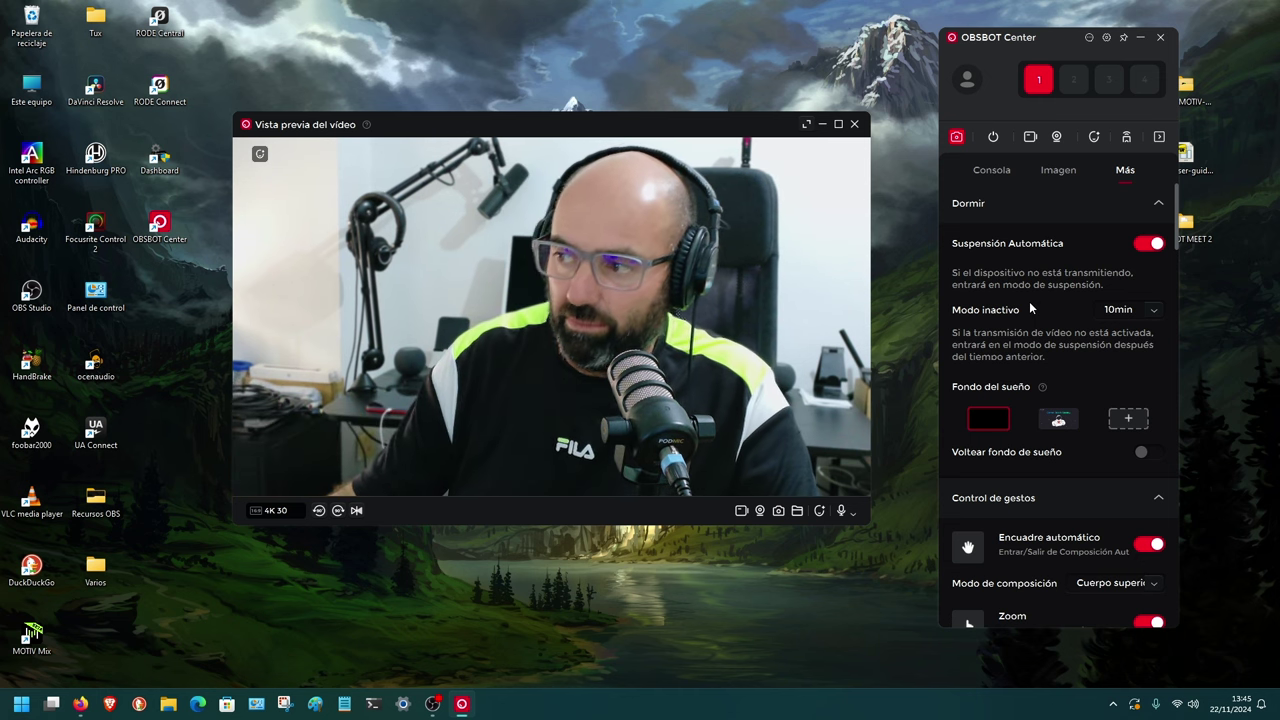
left_click(1154, 314)
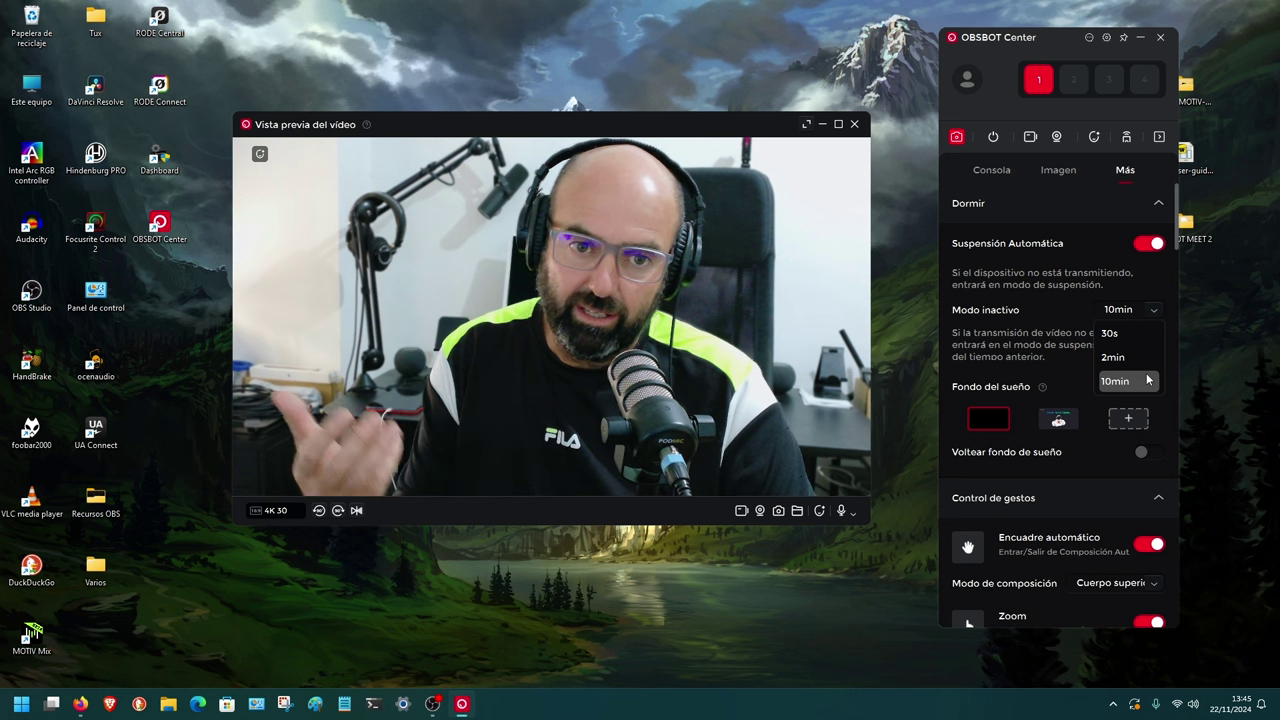
left_click(1074, 221)
Examine the sleep background, gesture control, audio, mirror image, status indicator and firmware settings.
scroll(1036, 289, "down", 3)
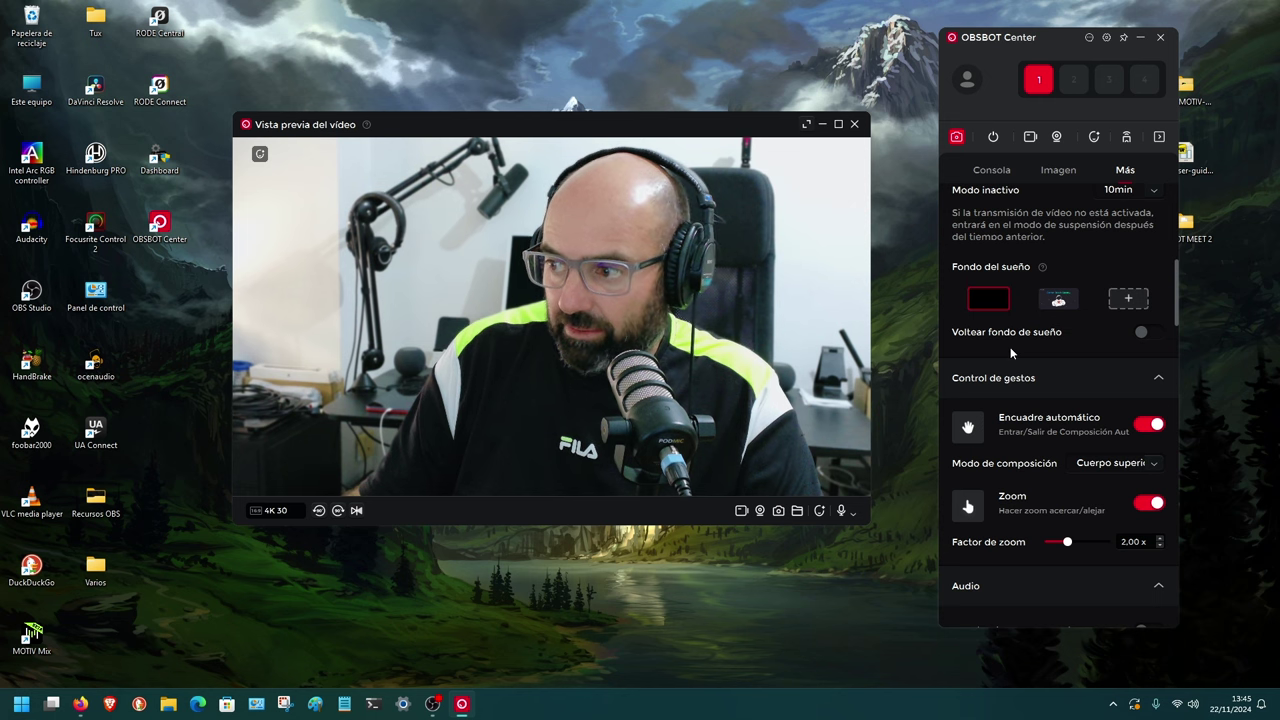
scroll(1013, 330, "down", 1)
scroll(1017, 357, "down", 2)
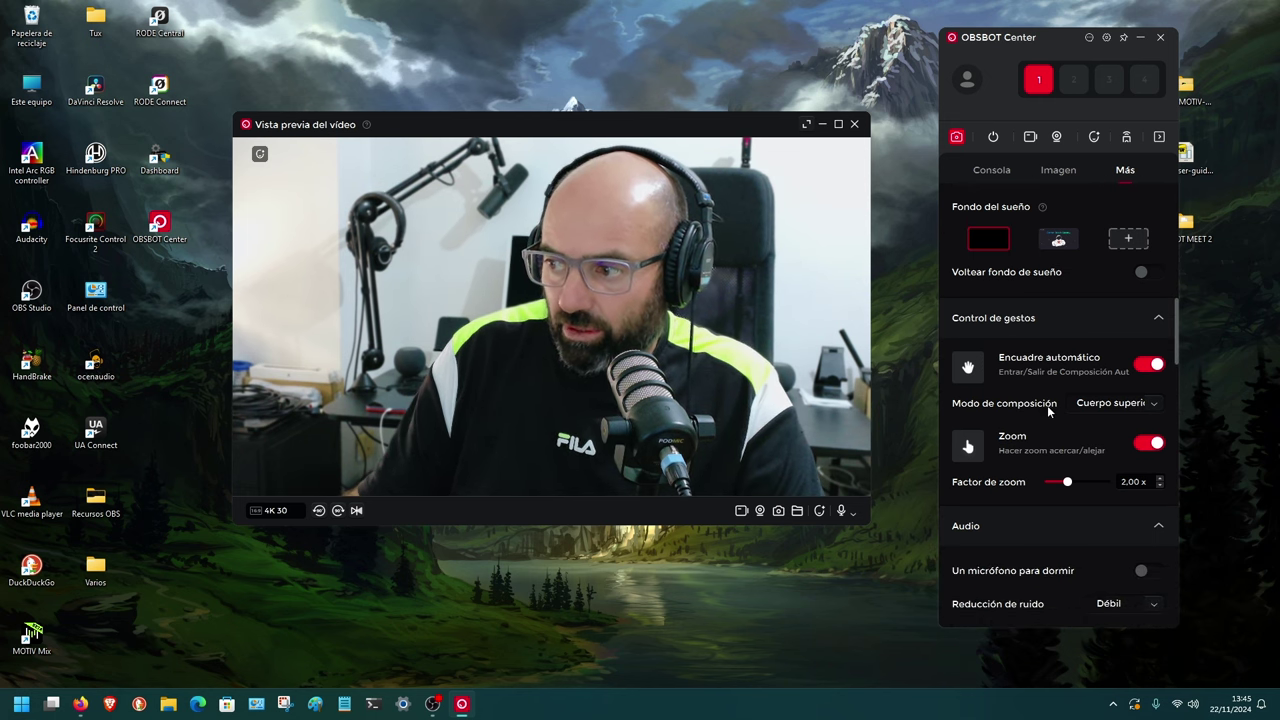
scroll(1050, 410, "down", 4)
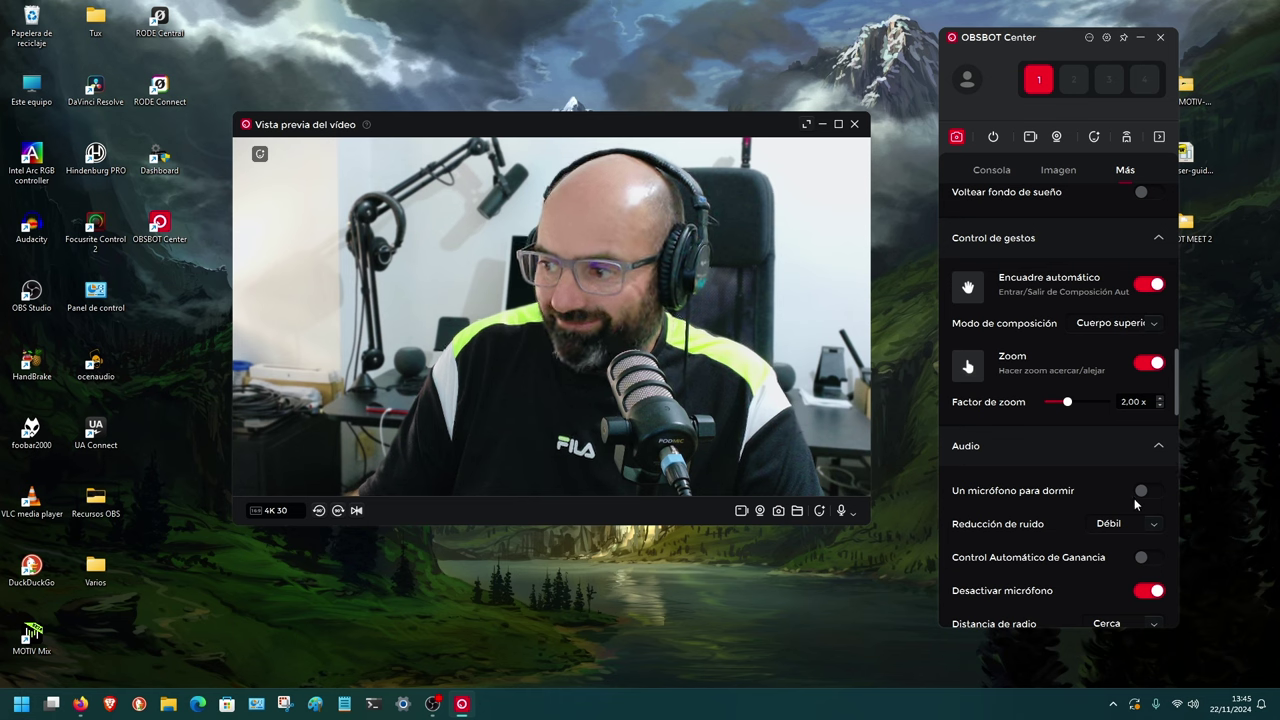
scroll(1130, 500, "down", 2)
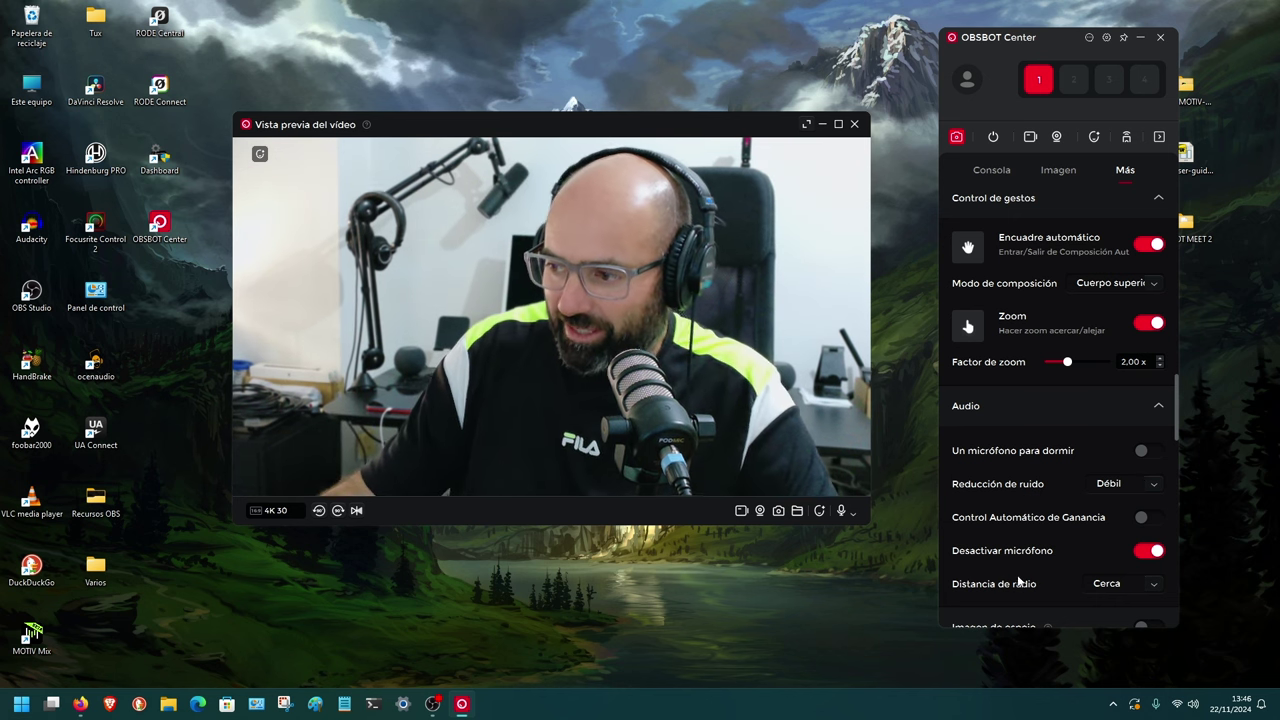
scroll(1140, 480, "down", 1)
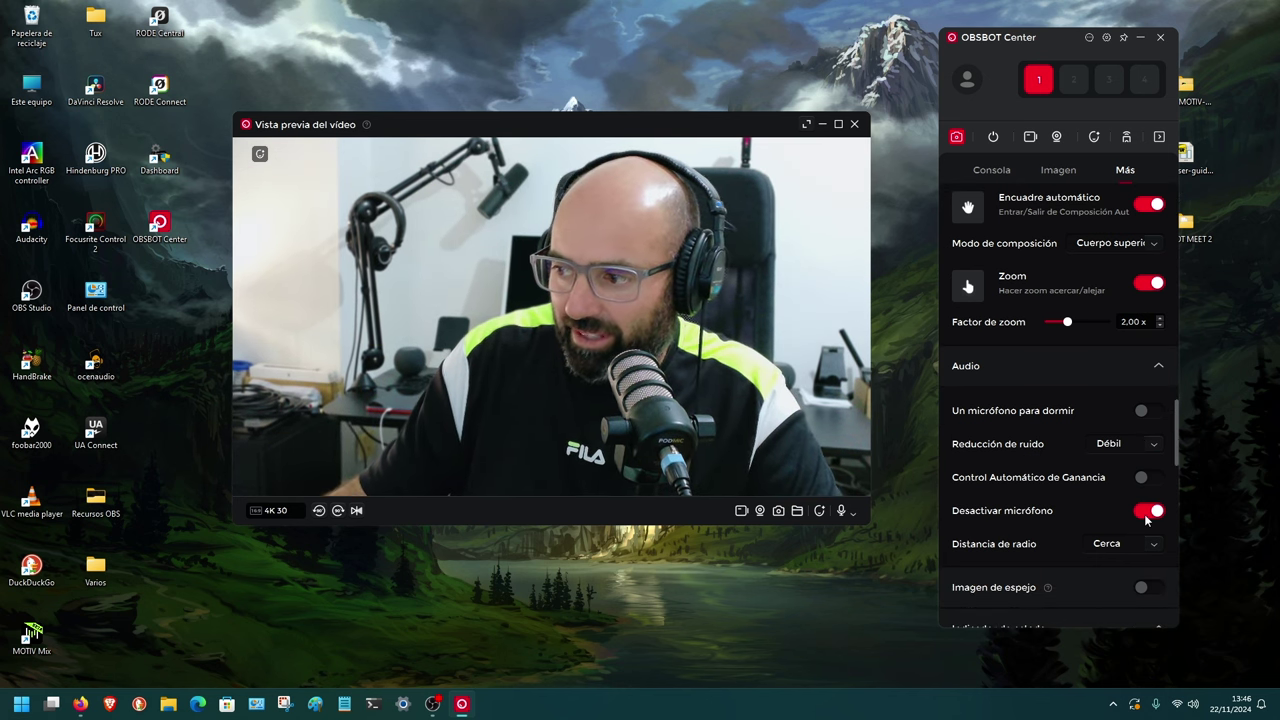
scroll(1122, 484, "down", 2)
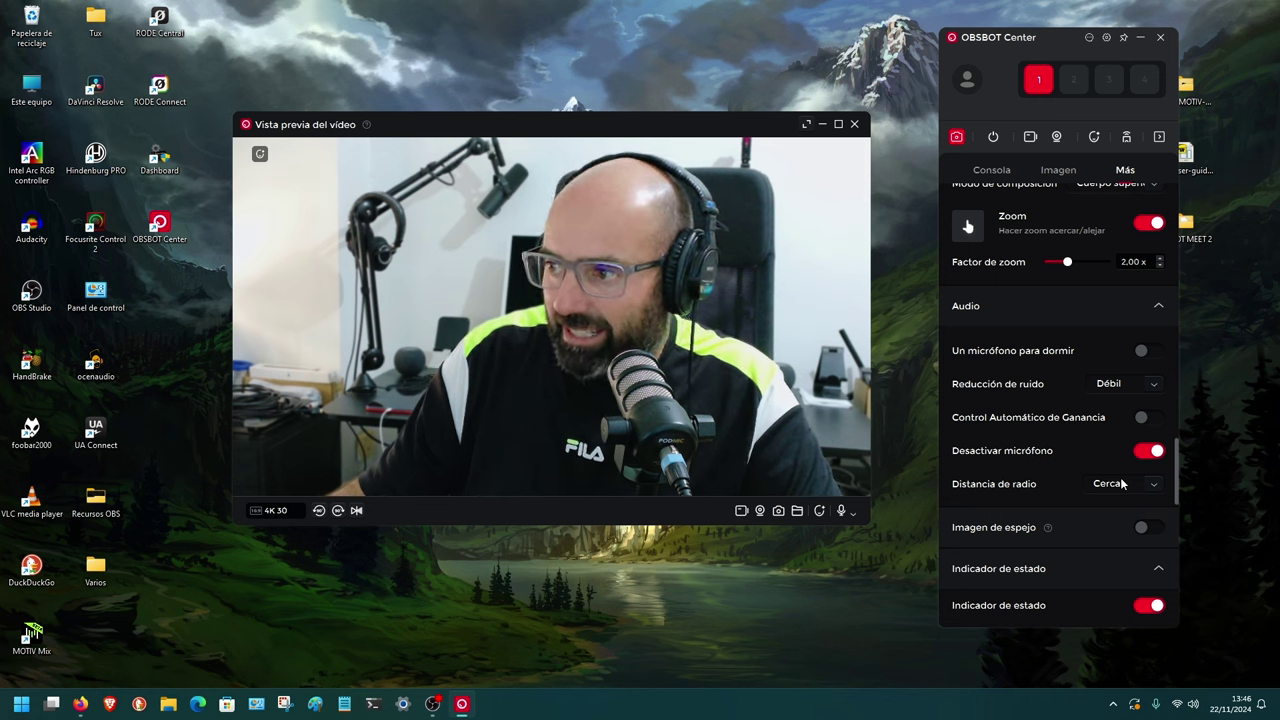
scroll(1110, 468, "down", 2)
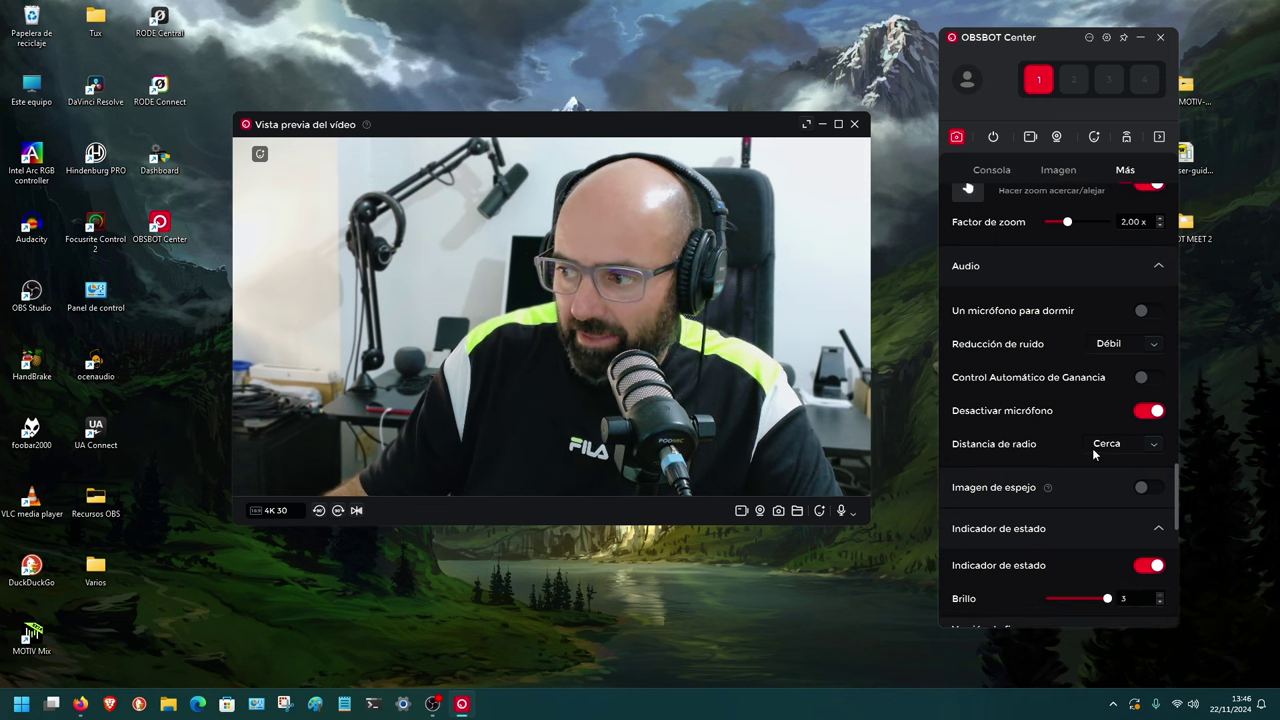
scroll(1080, 443, "up", 8)
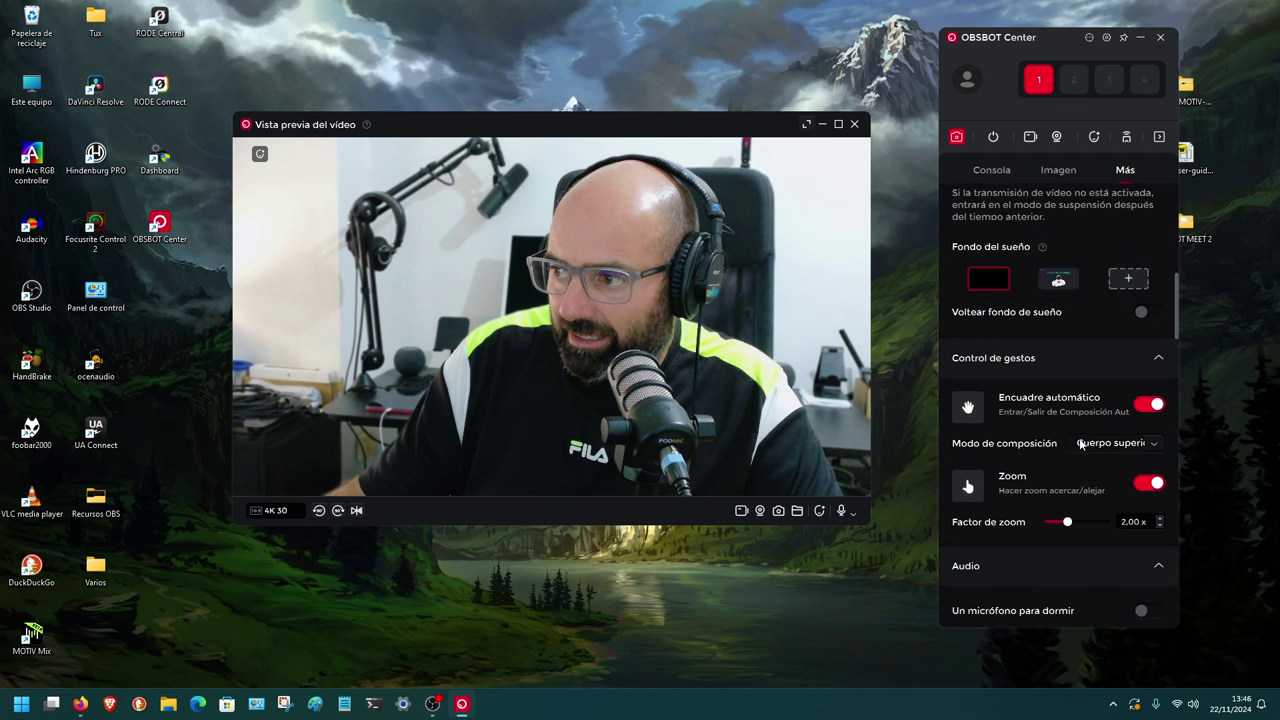
scroll(1080, 443, "down", 12)
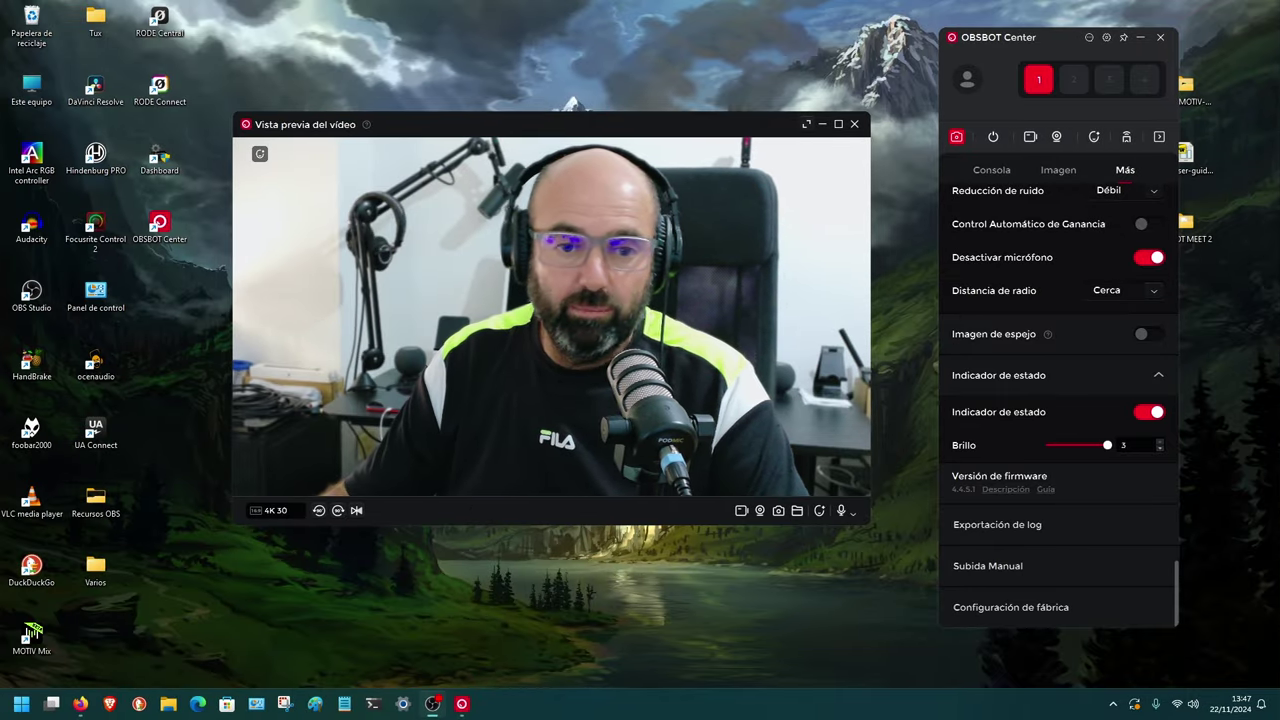
Show the Belleza effects, switch Bokeh off and back on, and try adjusting its blur level.
left_click(819, 511)
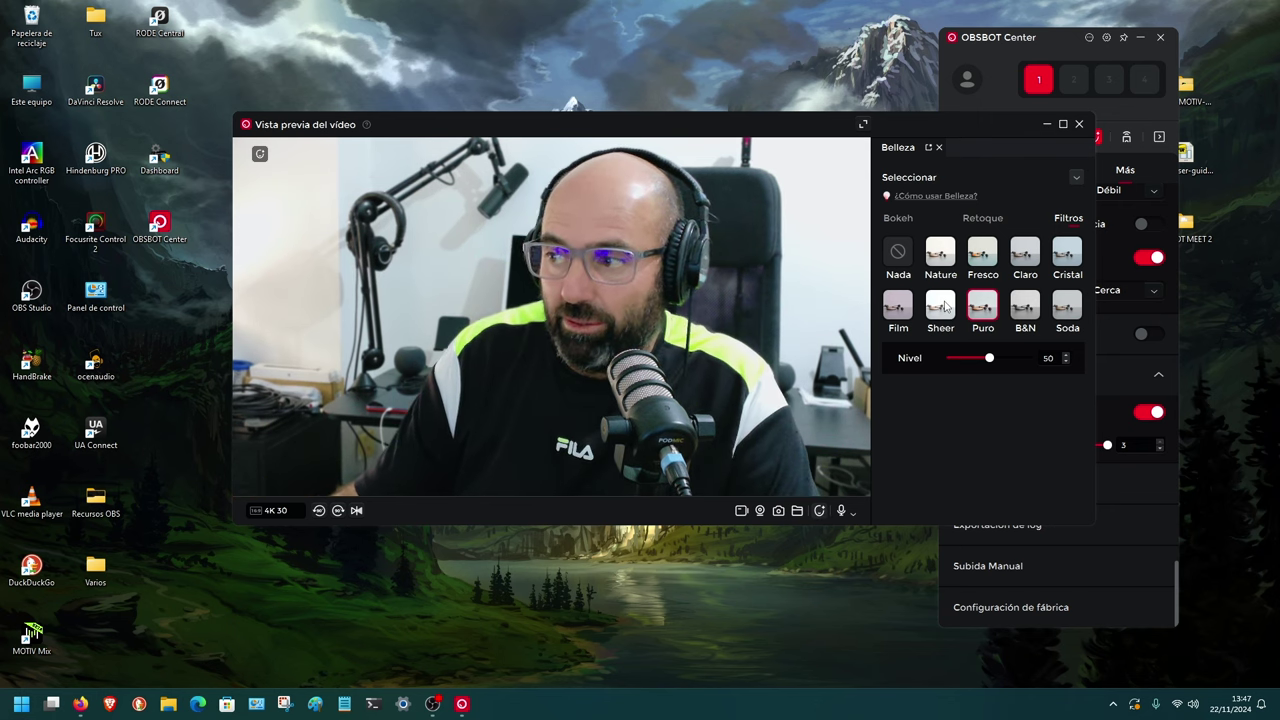
left_click(898, 219)
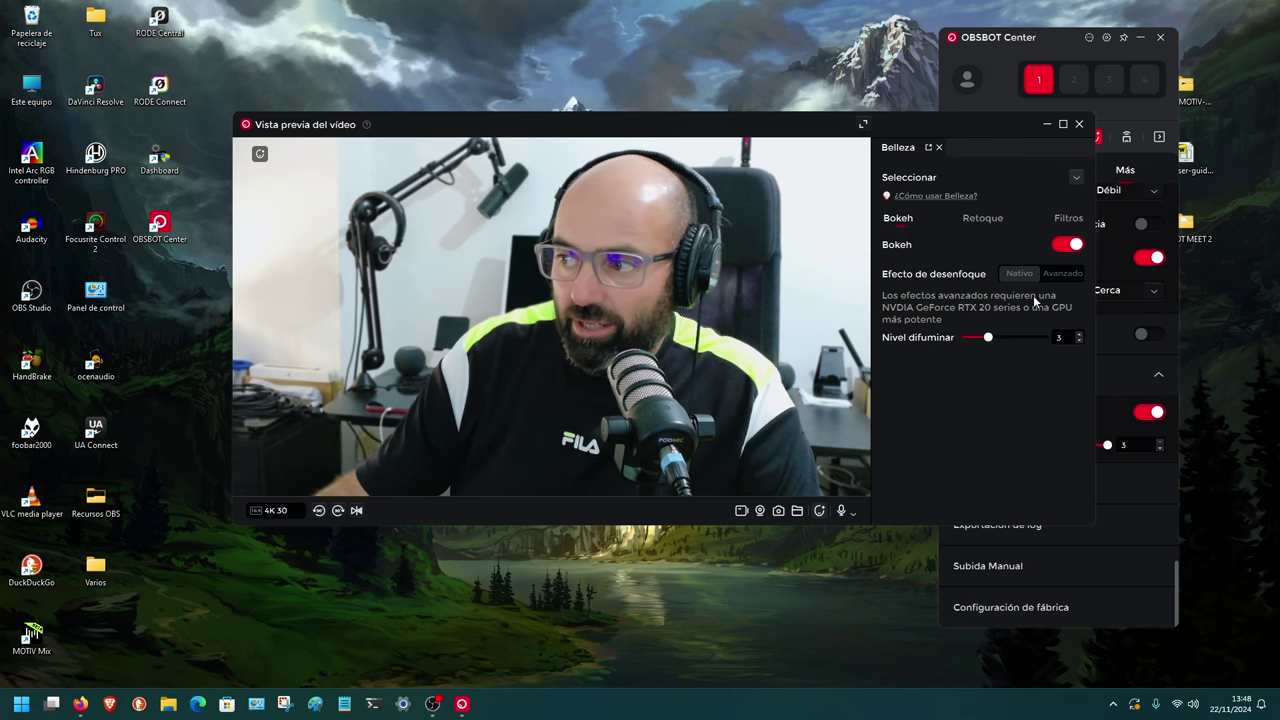
left_click(1072, 246)
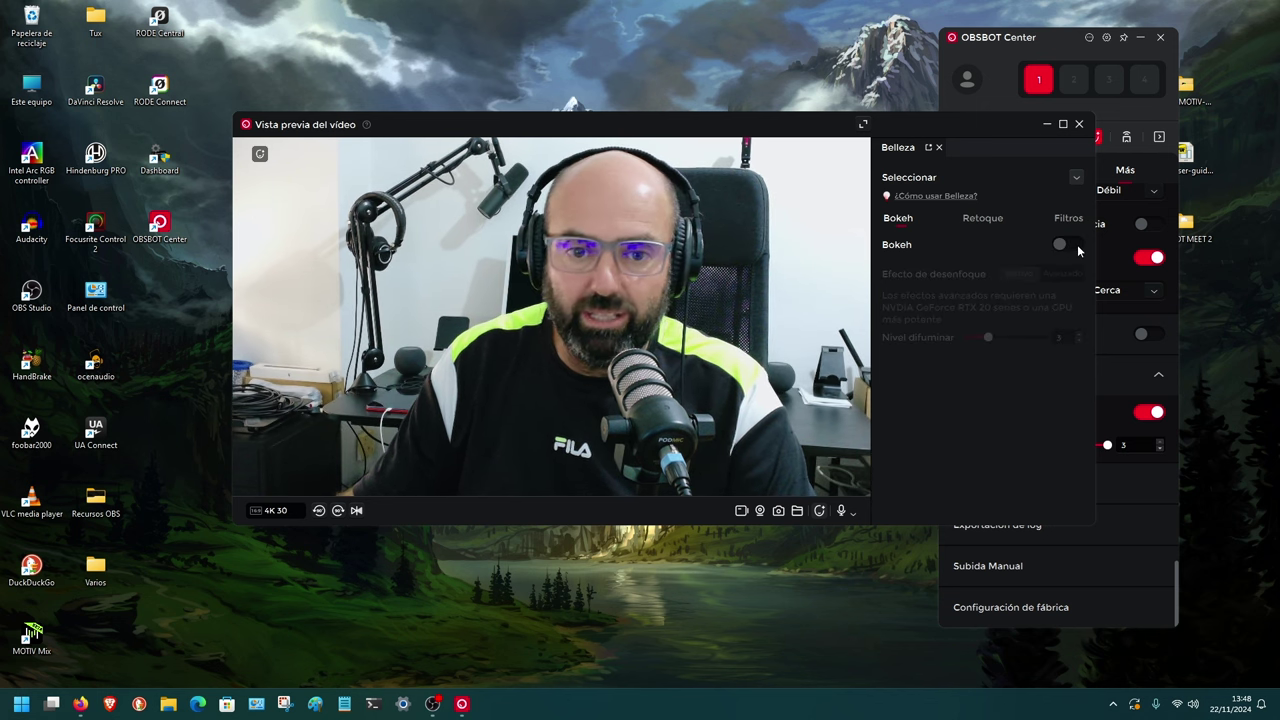
left_click(1077, 244)
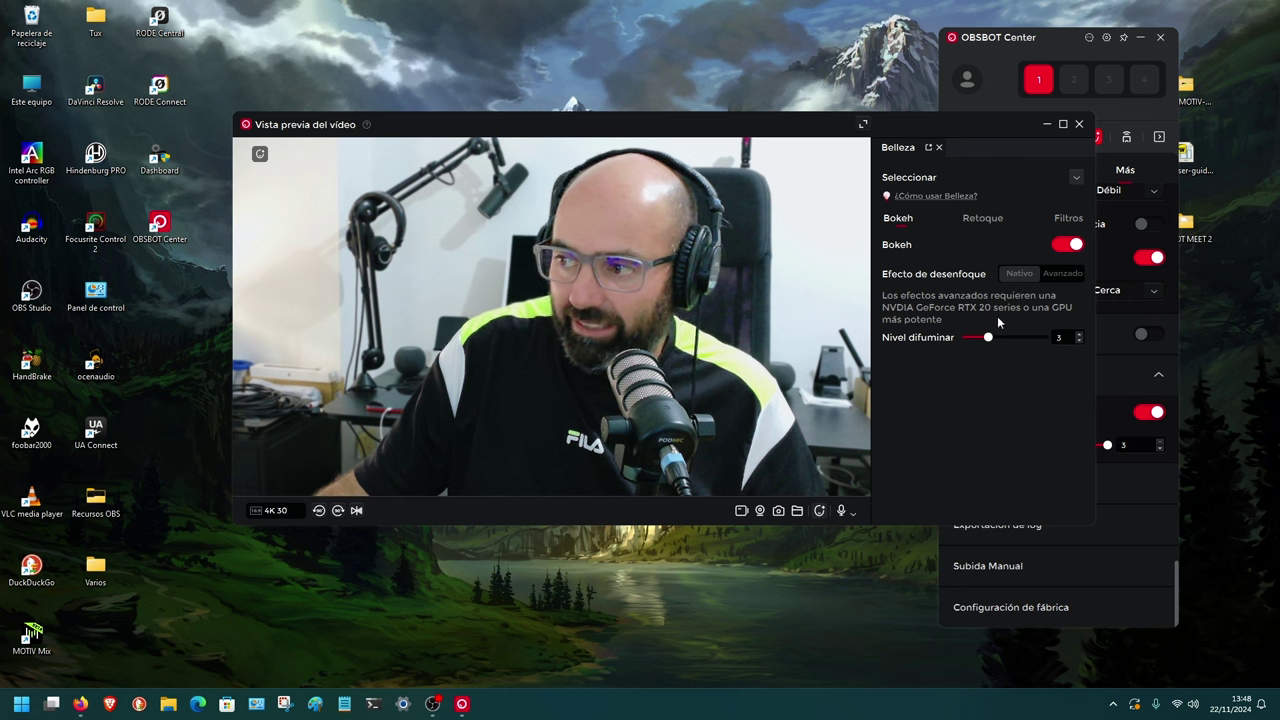
mouse_move(999, 340)
left_mouse_down()
mouse_move(1053, 345)
mouse_move(994, 340)
left_mouse_up()
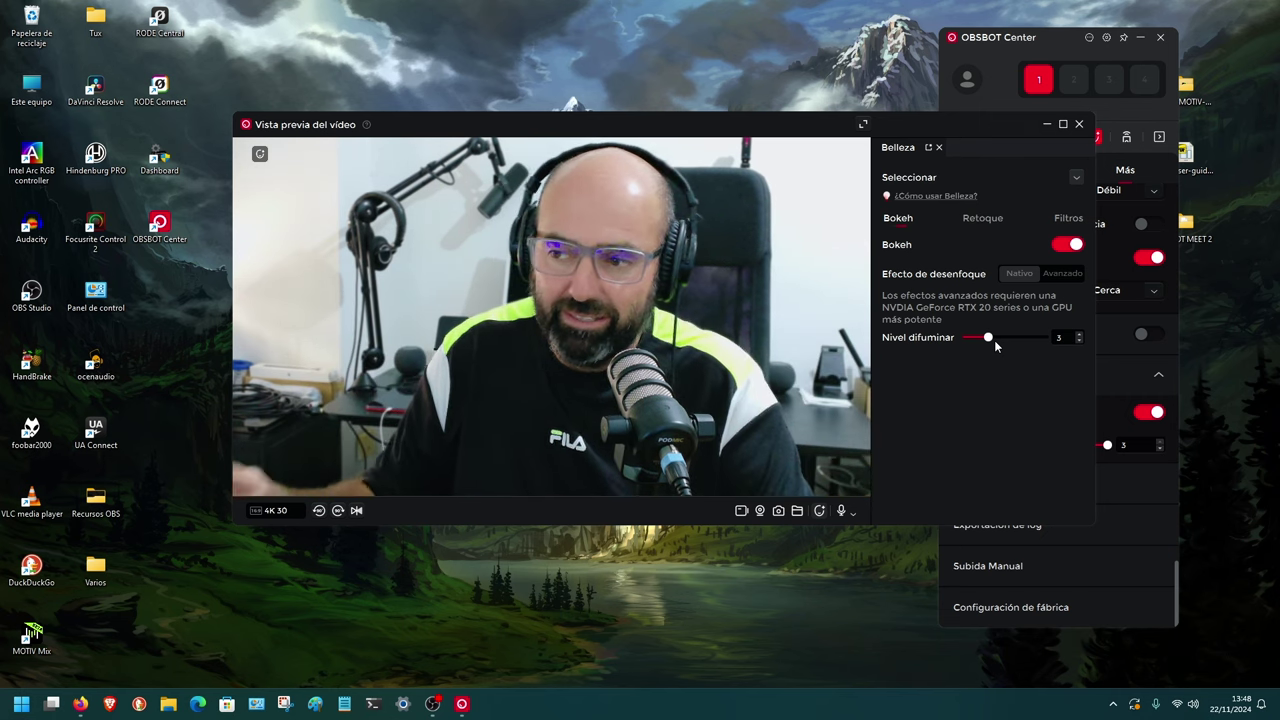
Set the Delgado value of the Nativo retouch preset to 0.
left_click(981, 220)
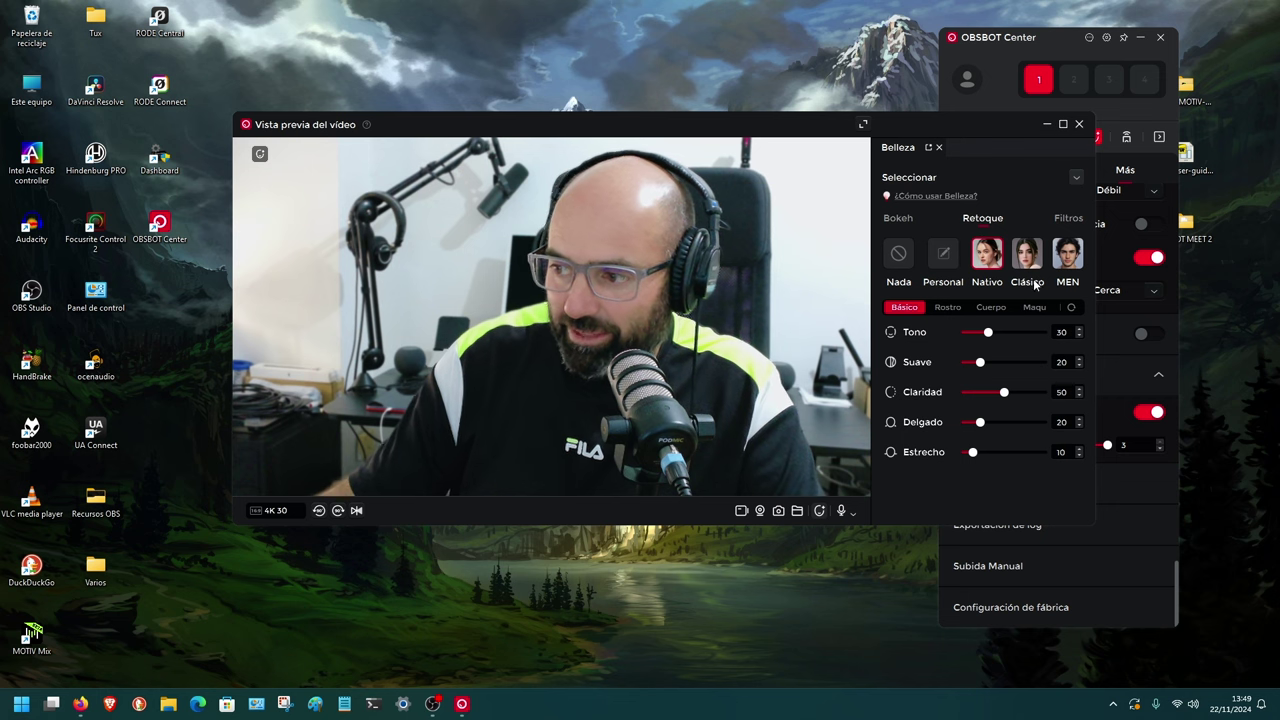
left_click_drag(980, 424, 962, 425)
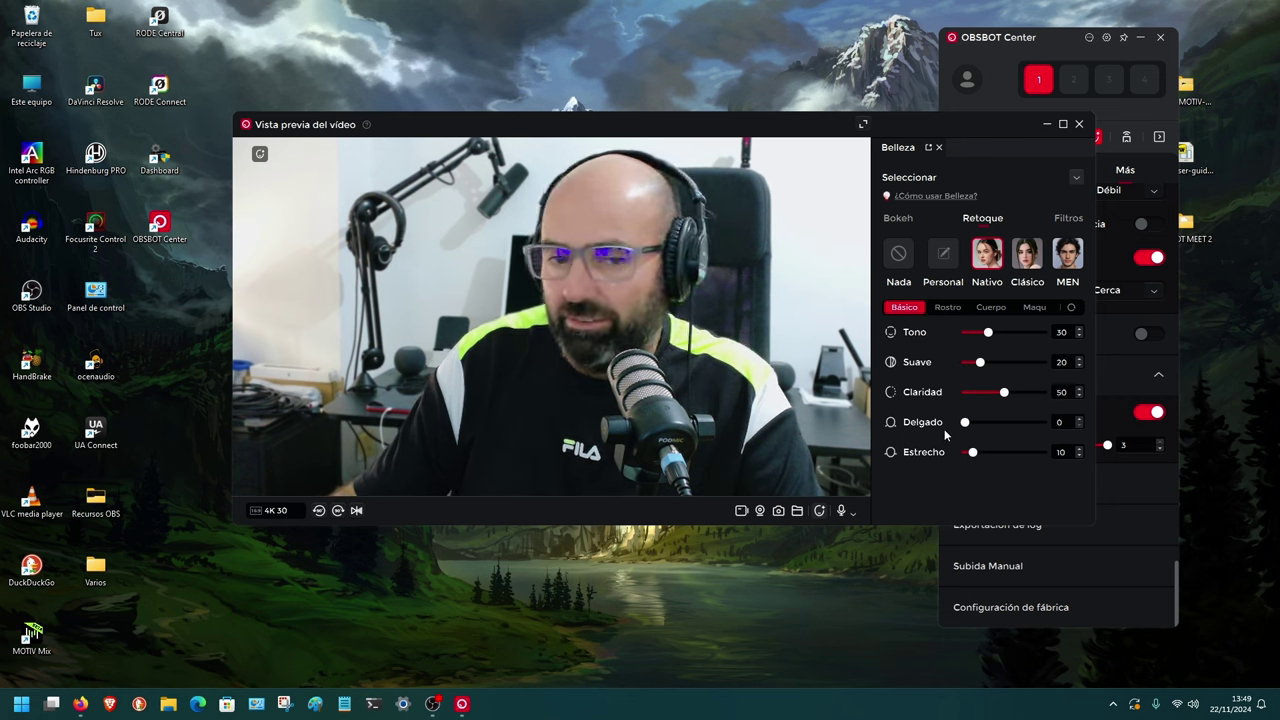
Raise the Delgado value of the Nativo retouch preset to 20.
left_click_drag(964, 422, 893, 440)
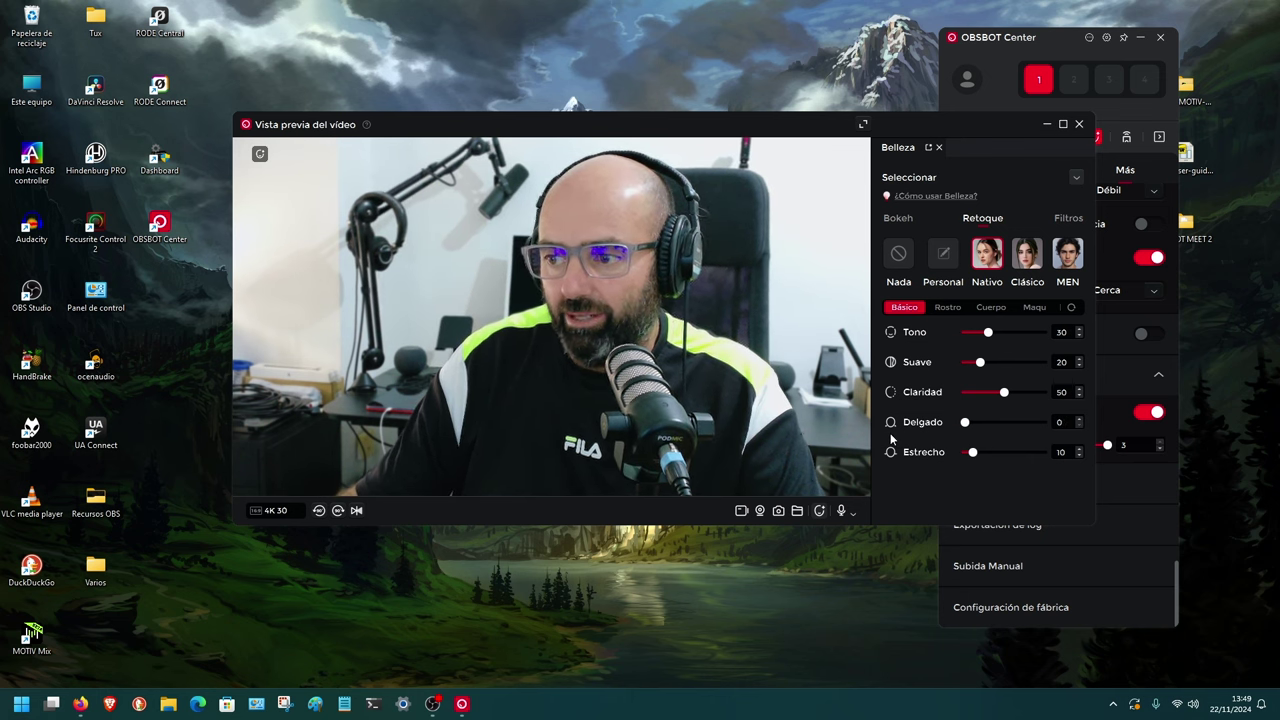
left_click_drag(964, 422, 774, 424)
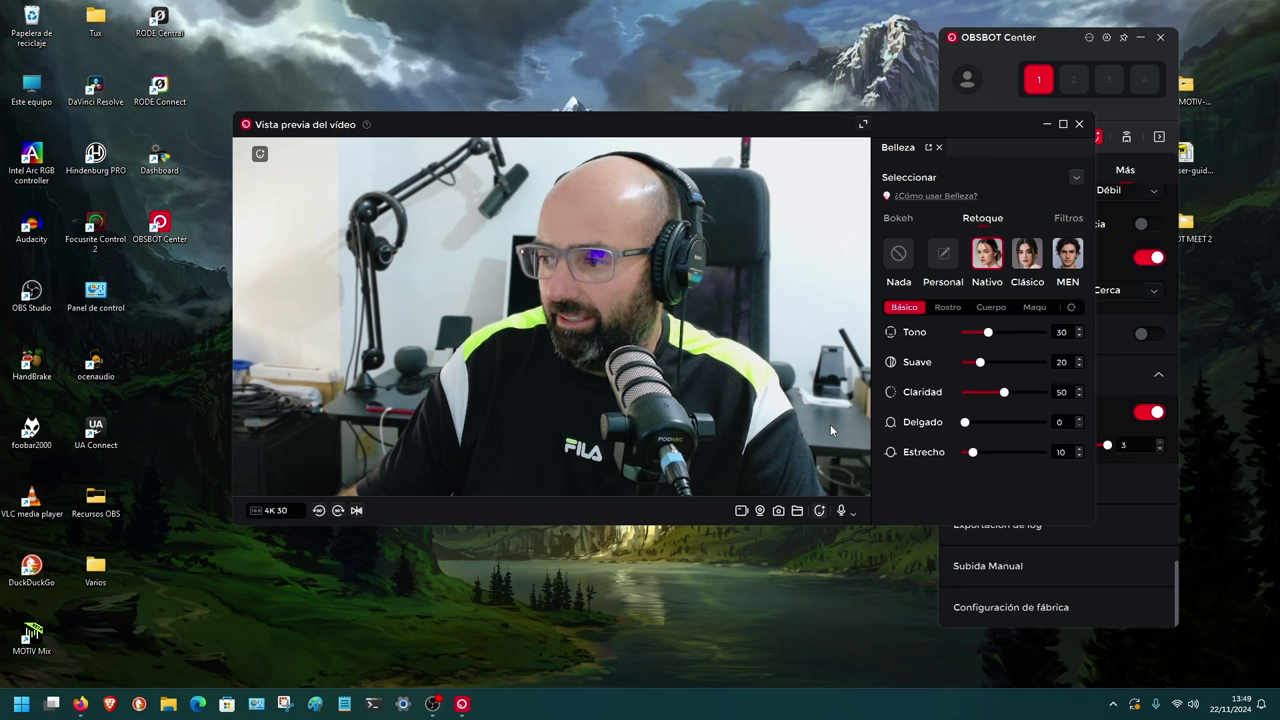
left_click(1076, 424)
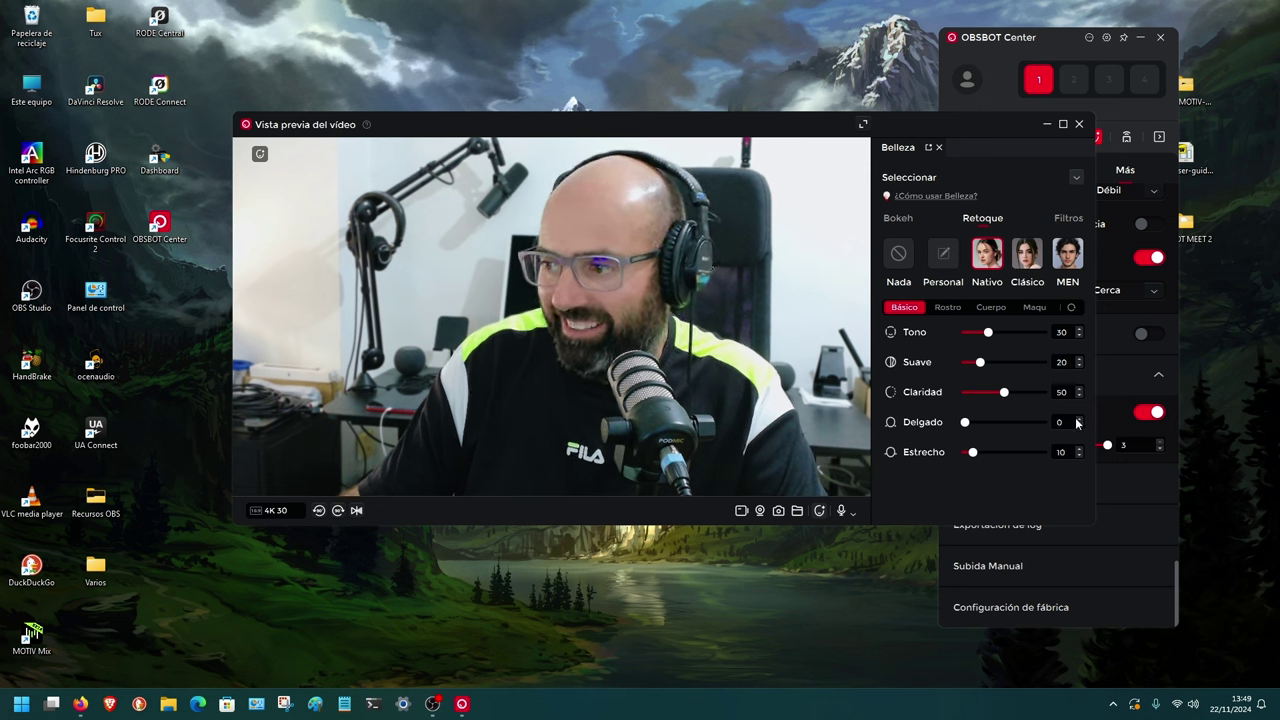
left_click(1078, 418)
left_click(1078, 420)
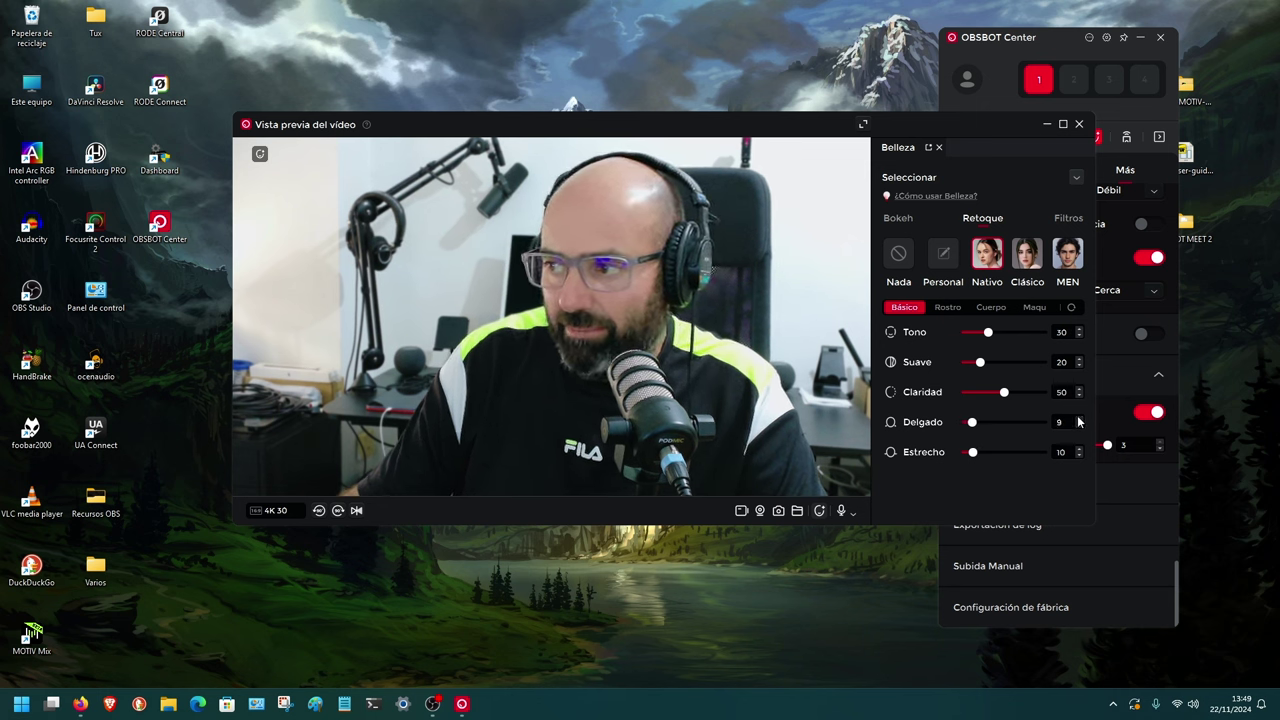
left_click(1078, 420)
left_click(1078, 419)
left_click(1078, 419)
left_click(1078, 419)
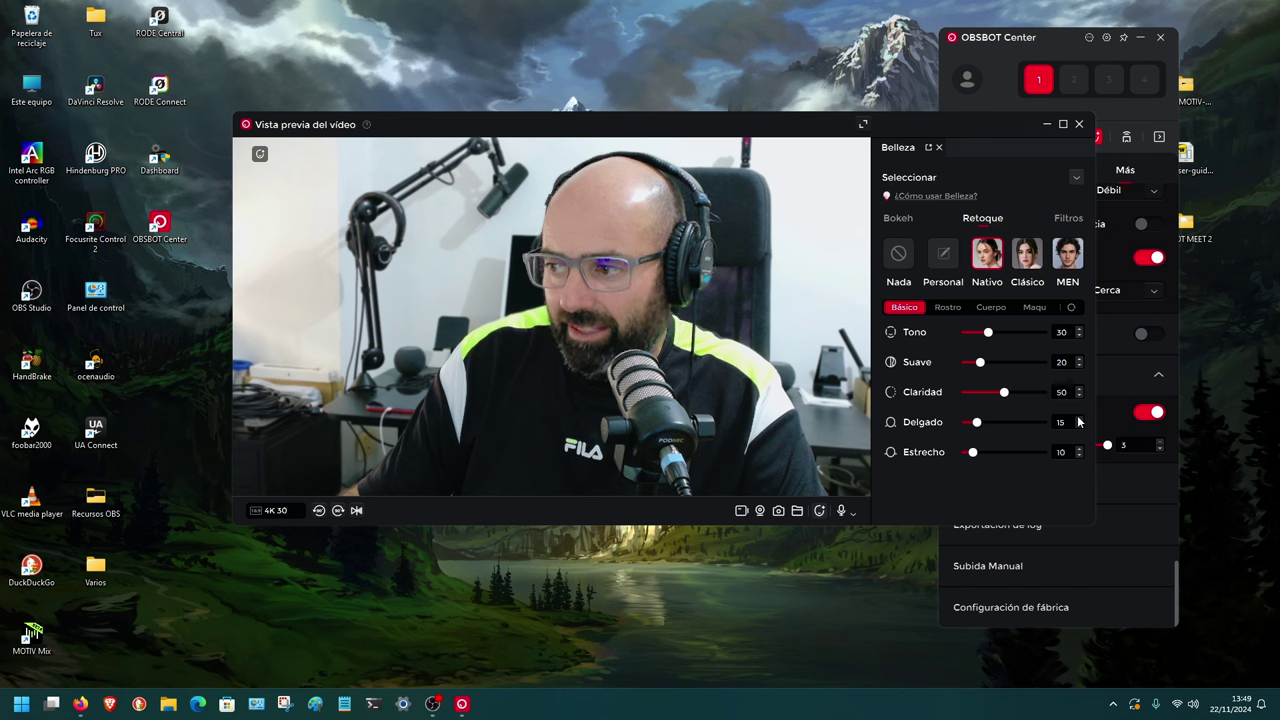
left_click(1078, 419)
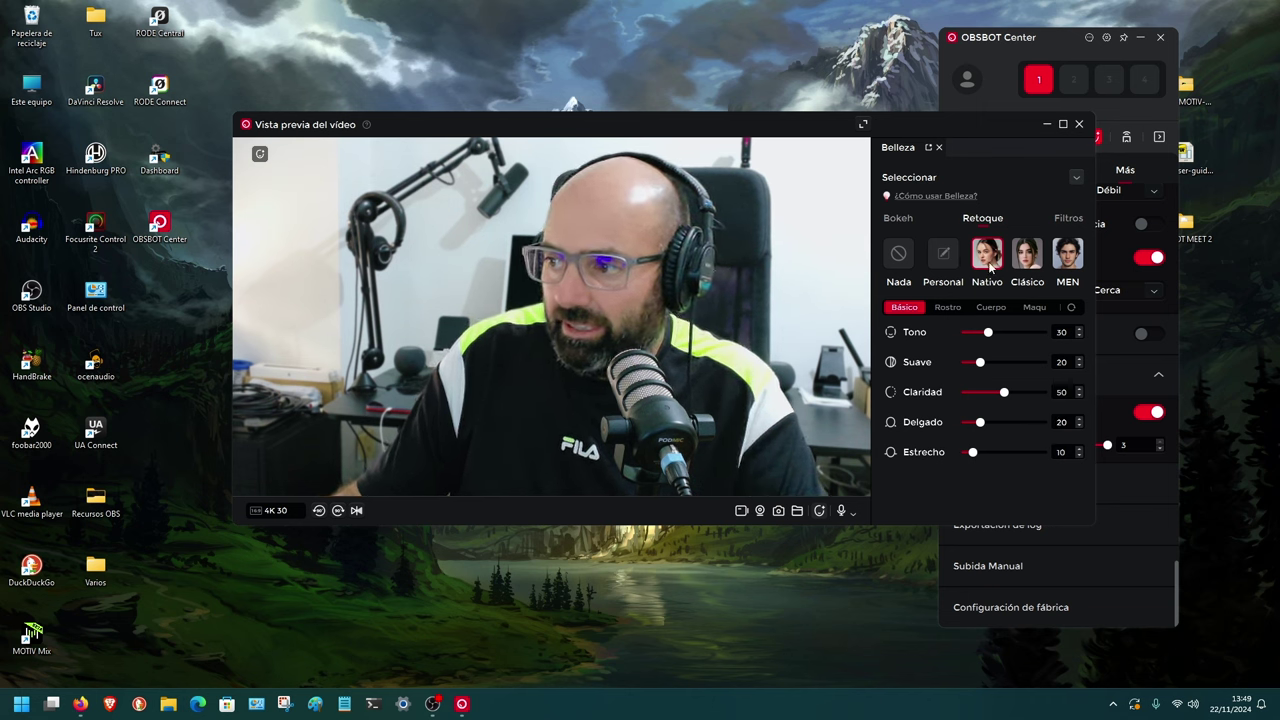
Try the Clásico retouch preset, switch to MEN, and examine its Rostro, Cuerpo and Maqu settings.
left_click(1025, 256)
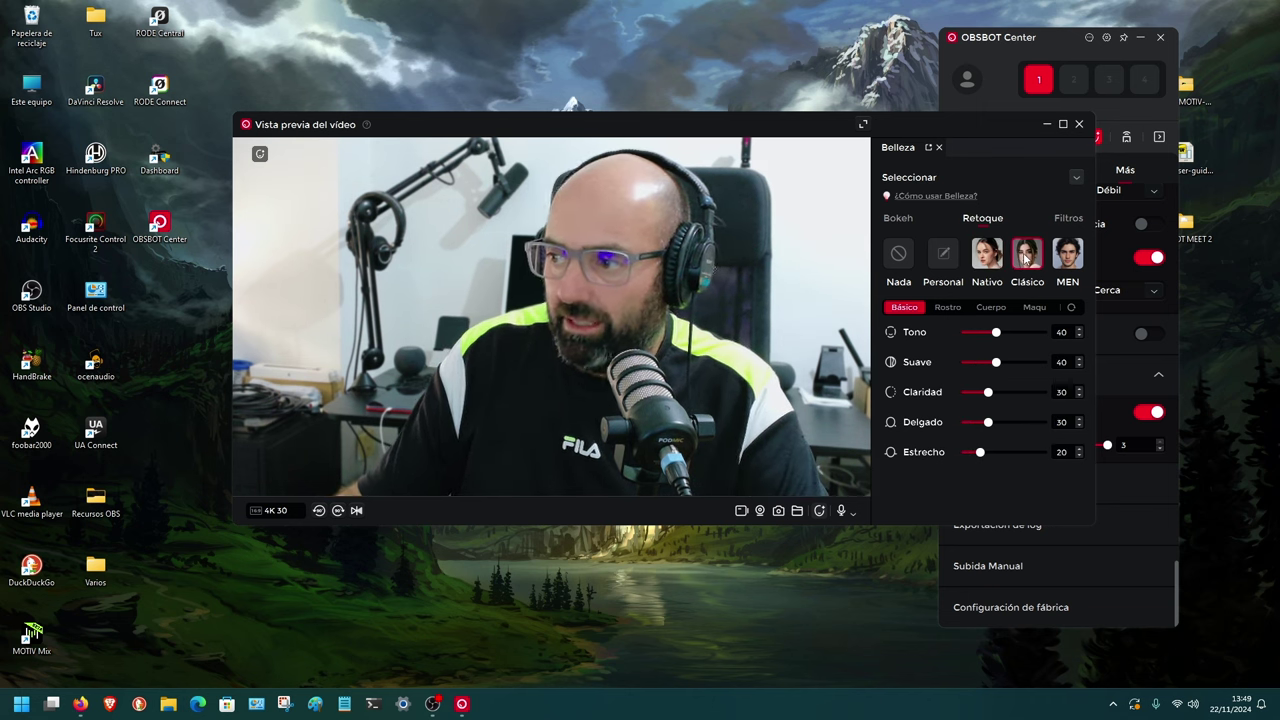
left_click(1074, 257)
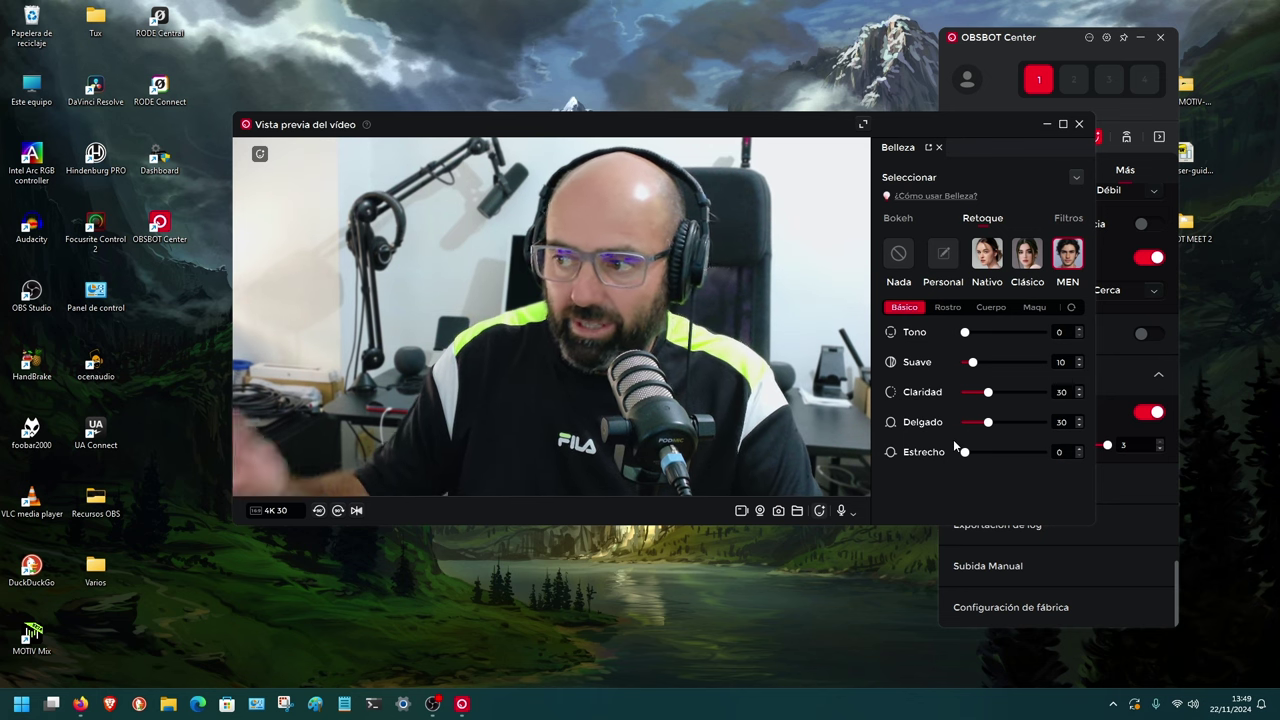
left_click(946, 308)
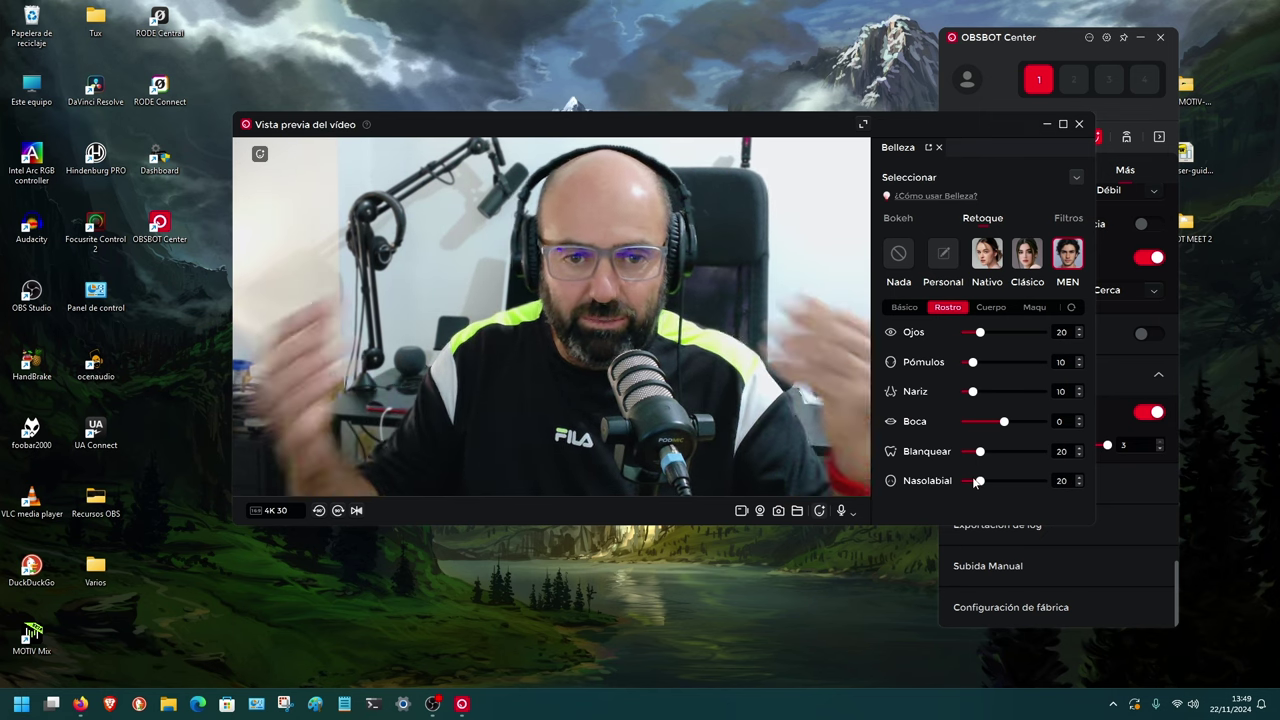
left_click(992, 308)
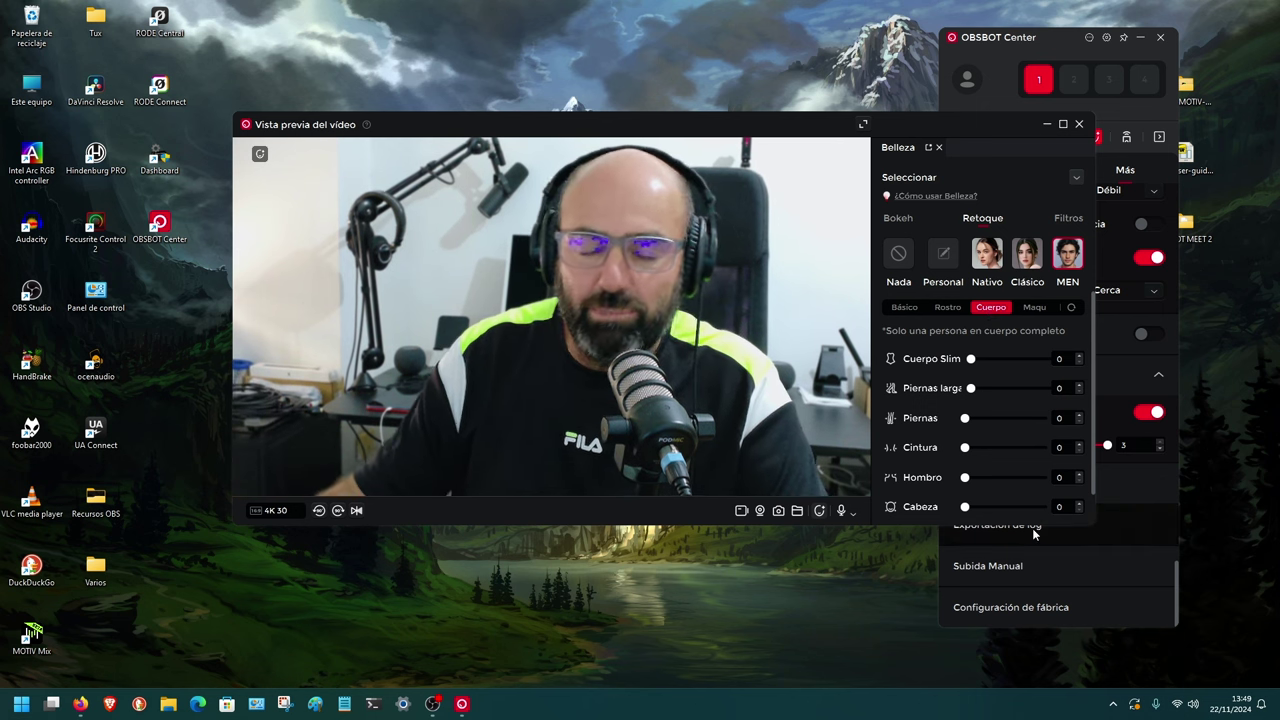
left_click(1035, 309)
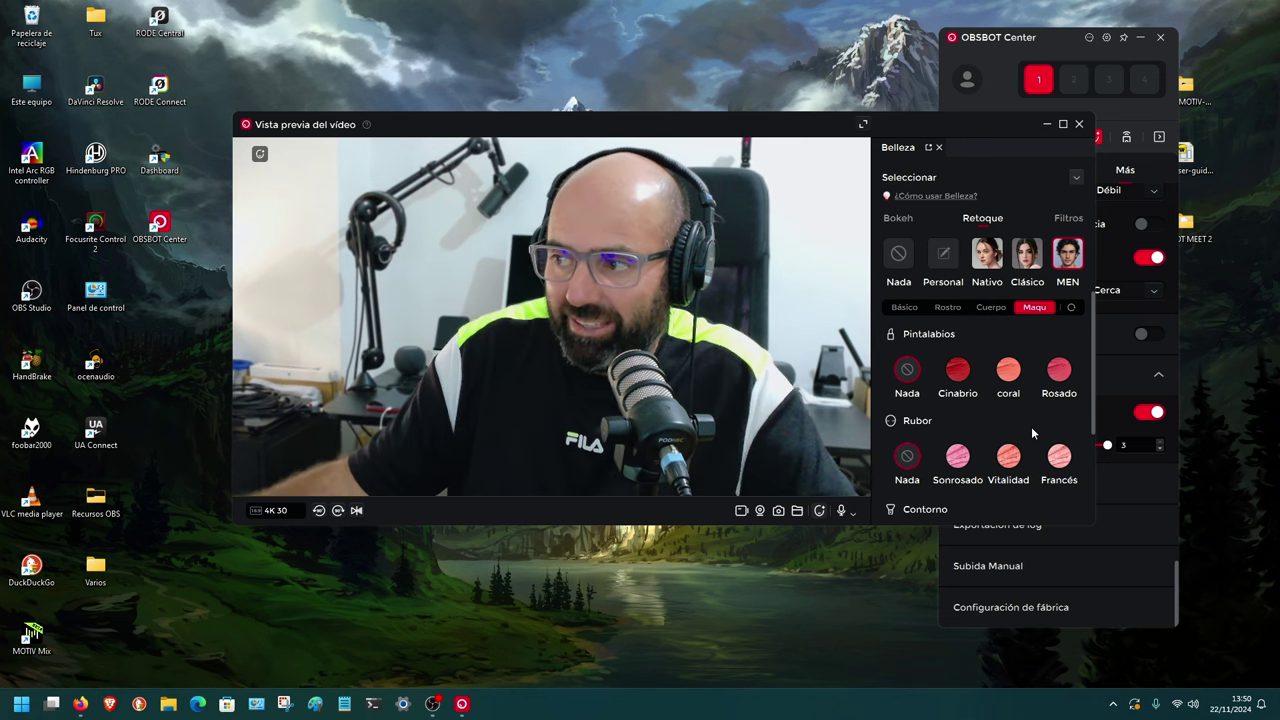
left_click(994, 309)
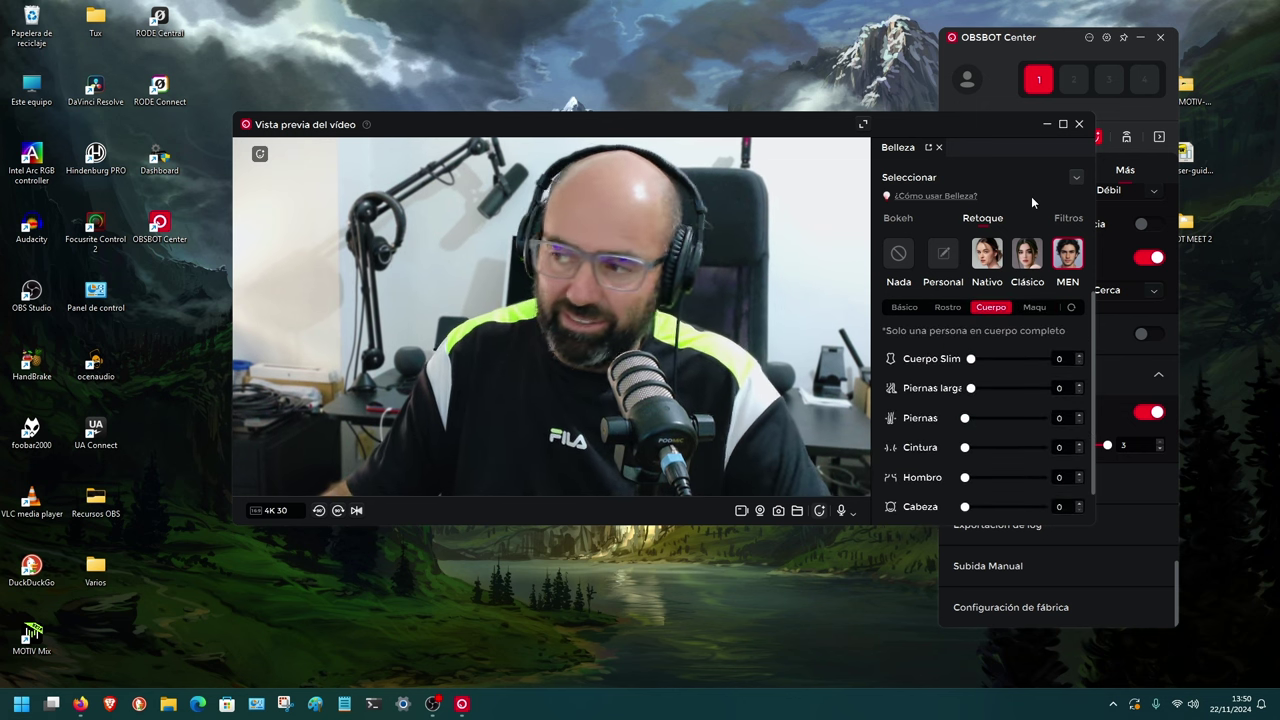
Compare the Nature, Fresco and Puro filters on the video preview and apply Fresco.
left_click(1066, 220)
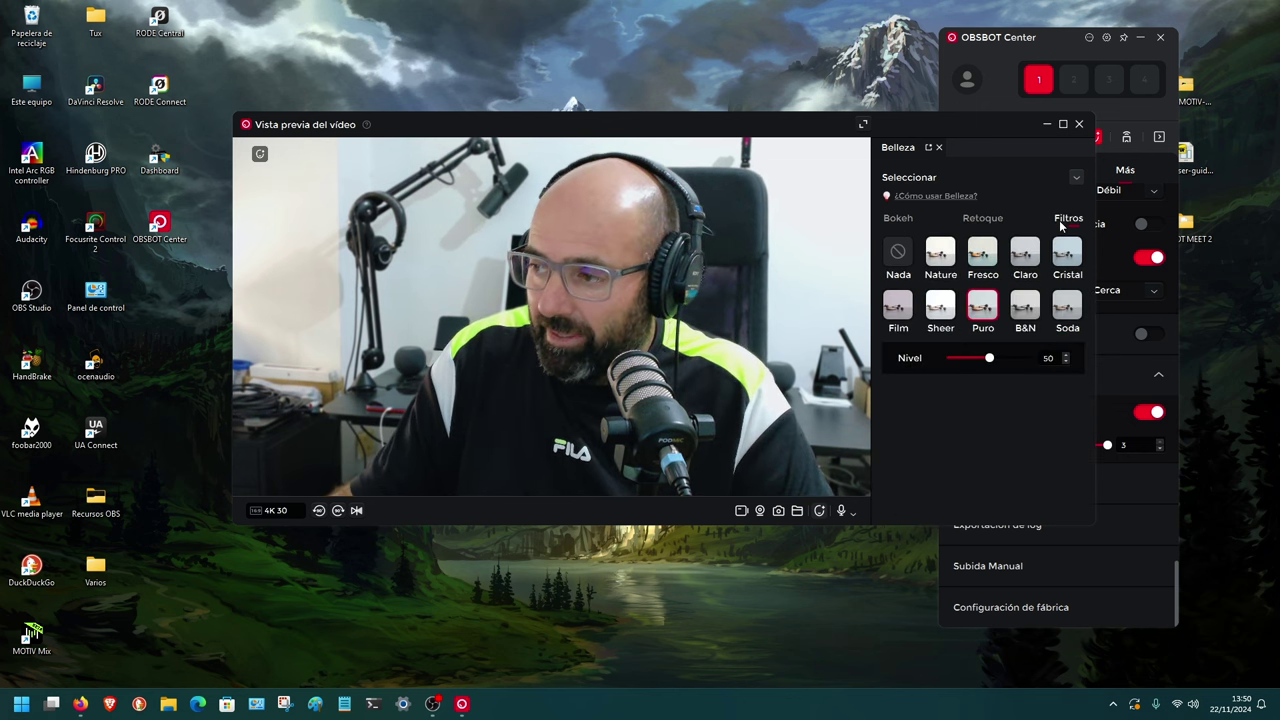
left_click(941, 256)
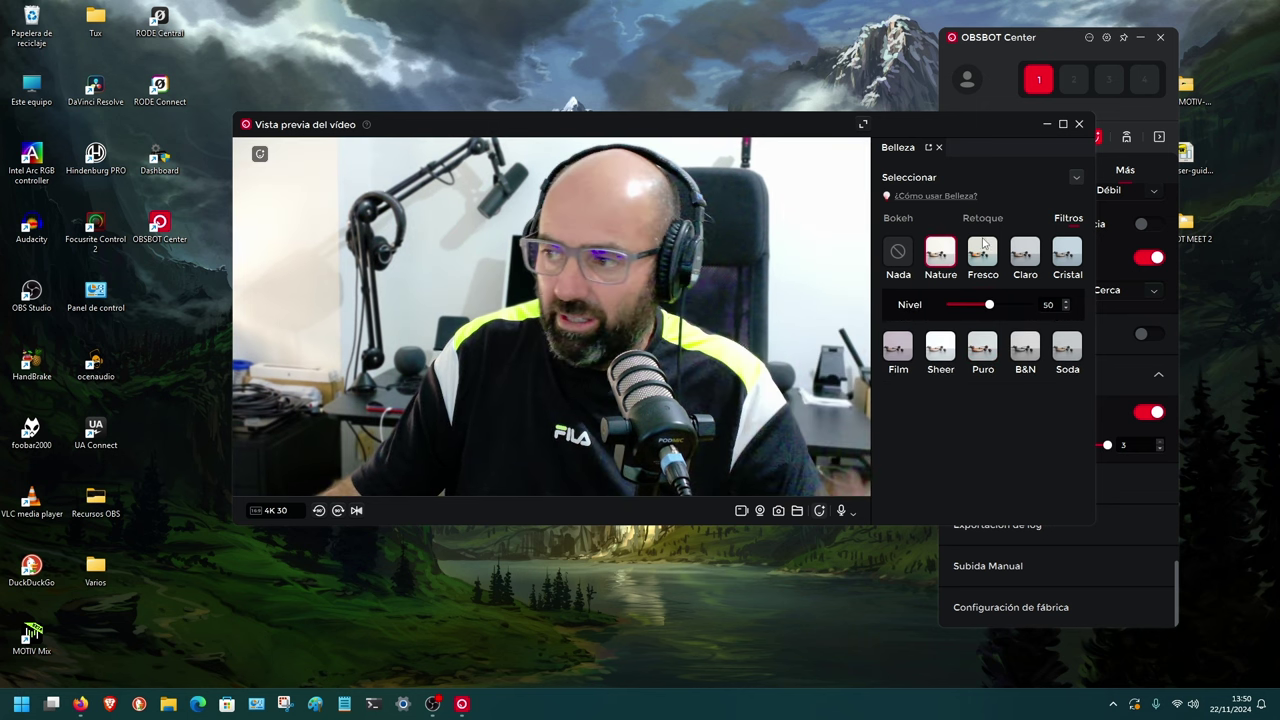
left_click(986, 255)
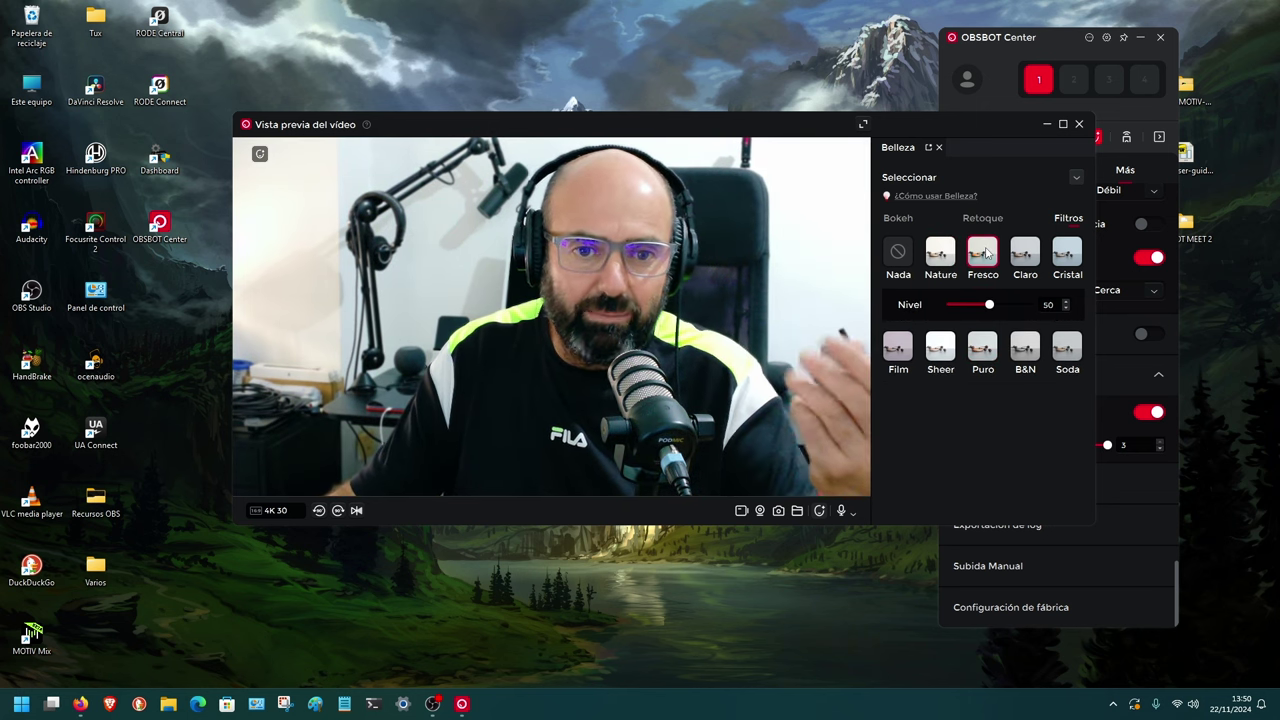
left_click(982, 348)
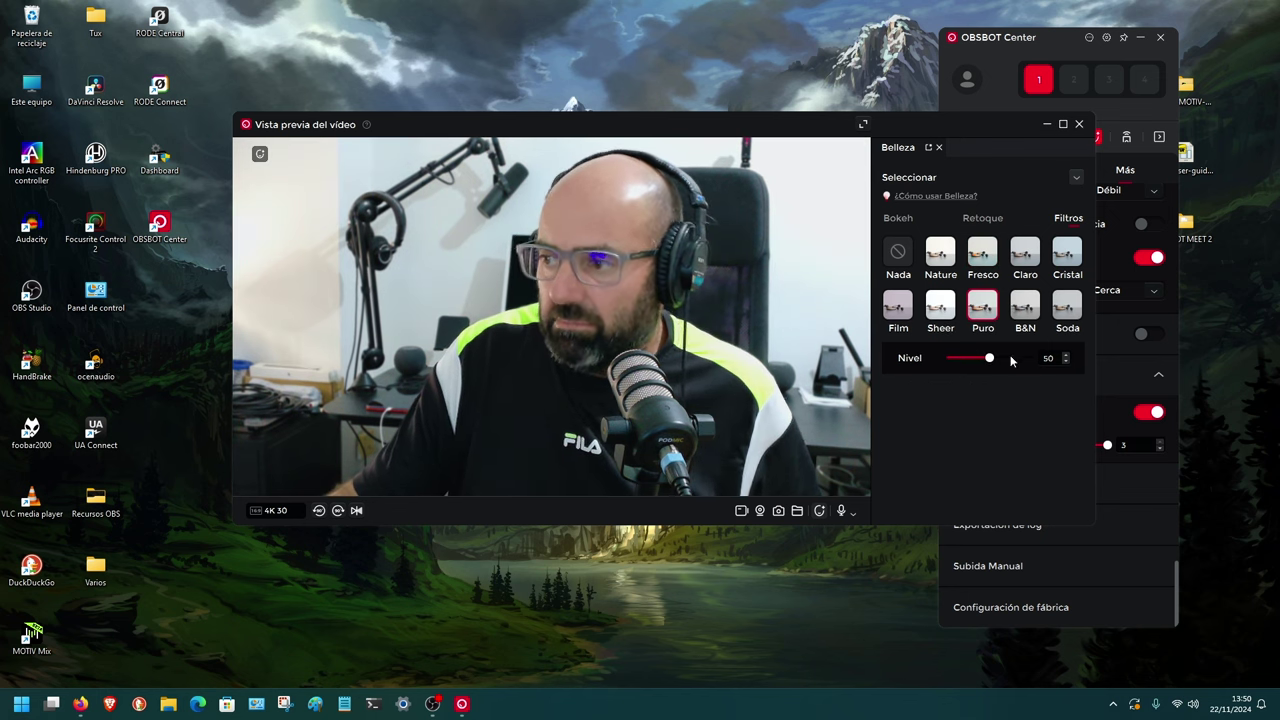
left_click(990, 258)
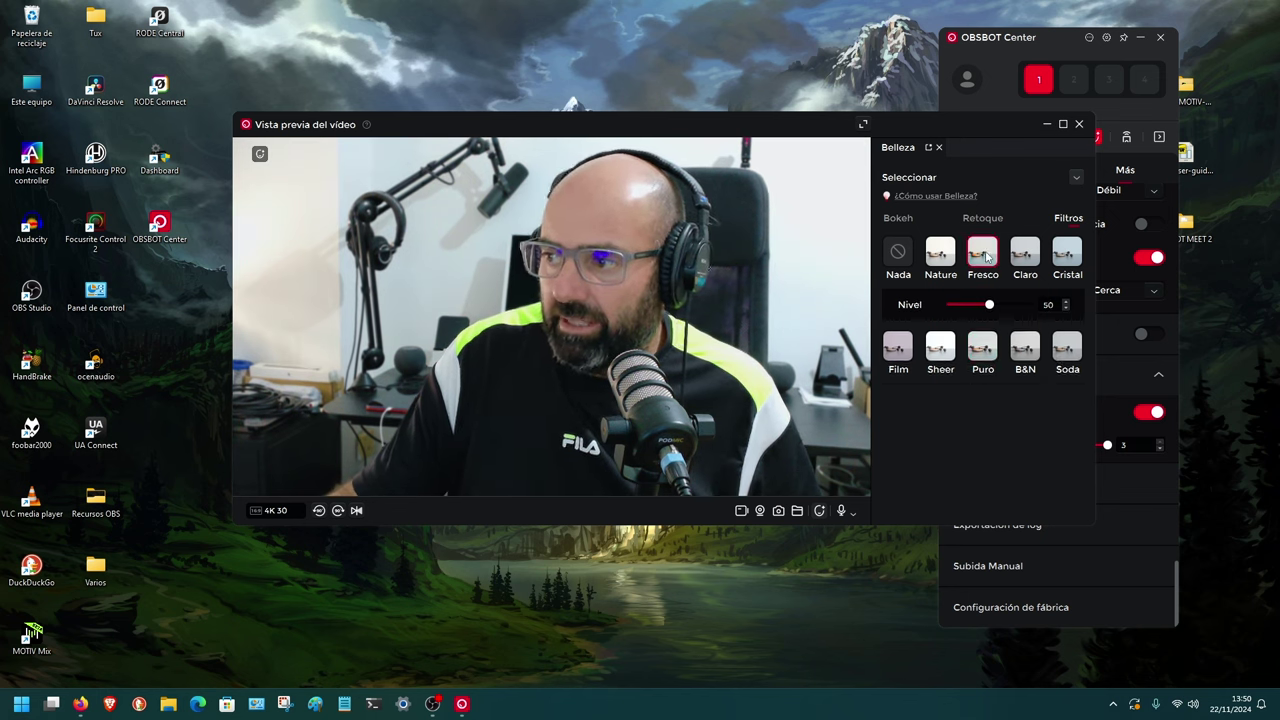